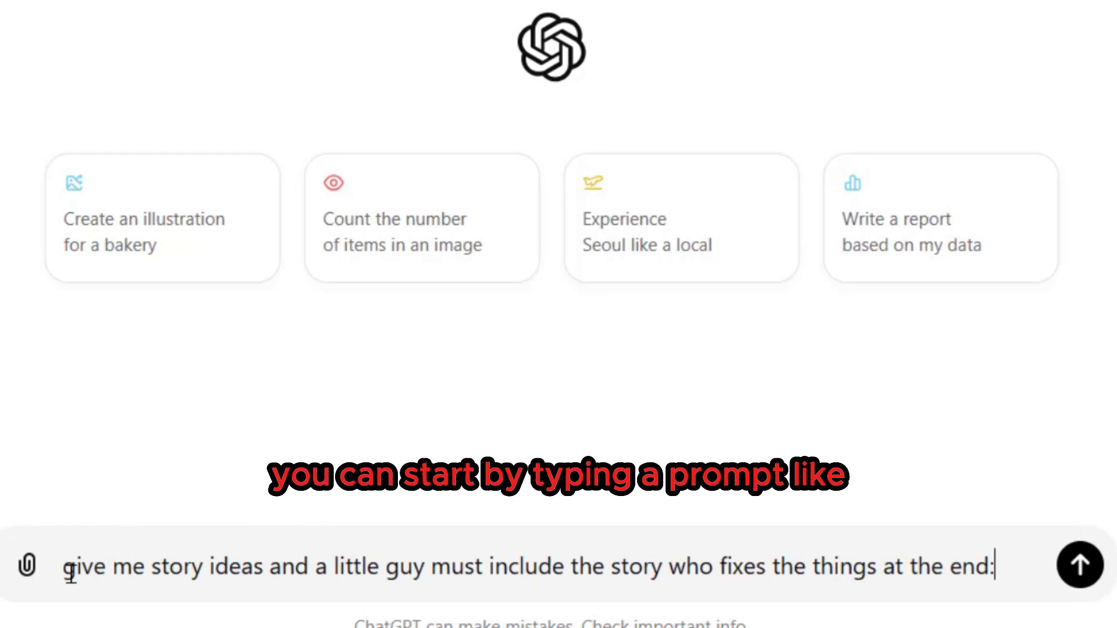
- Submit the ChatGPT prompt "give me story ideas and a little guy must include the story who fixes the things at the end:"
{"action": "left_click", "coordinate": [69, 572]}
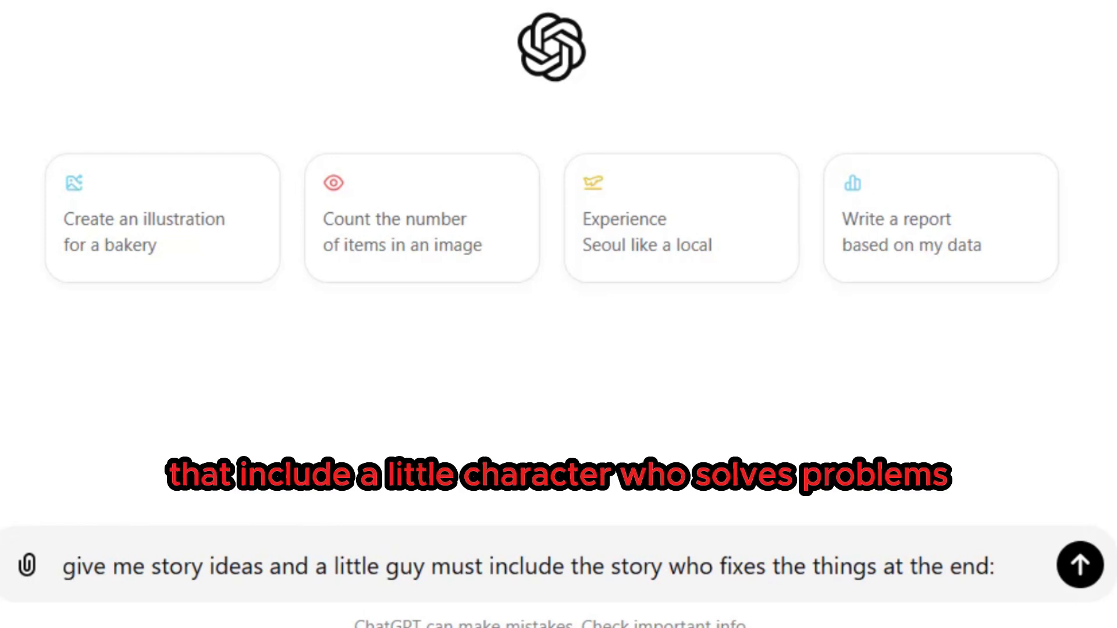
{"action": "key", "text": "shift+Right"}
{"action": "key", "text": "shift+Right"}
{"action": "key", "text": "shift+Right"}
{"action": "key", "text": "shift+Right"}
{"action": "key", "text": "shift+Right"}
{"action": "key", "text": "shift+Right"}
{"action": "key", "text": "shift+Right"}
{"action": "key", "text": "shift+Right"}
{"action": "key", "text": "shift+Right"}
{"action": "key", "text": "shift+Right"}
{"action": "key", "text": "shift+Right"}
{"action": "key", "text": "shift+Right"}
{"action": "key", "text": "shift+Right"}
{"action": "key", "text": "shift+Right"}
{"action": "key", "text": "shift+Right"}
{"action": "key", "text": "shift+Right"}
{"action": "key", "text": "shift+Right"}
{"action": "key", "text": "shift+Right"}
{"action": "key", "text": "shift+Right"}
{"action": "key", "text": "shift+Right"}
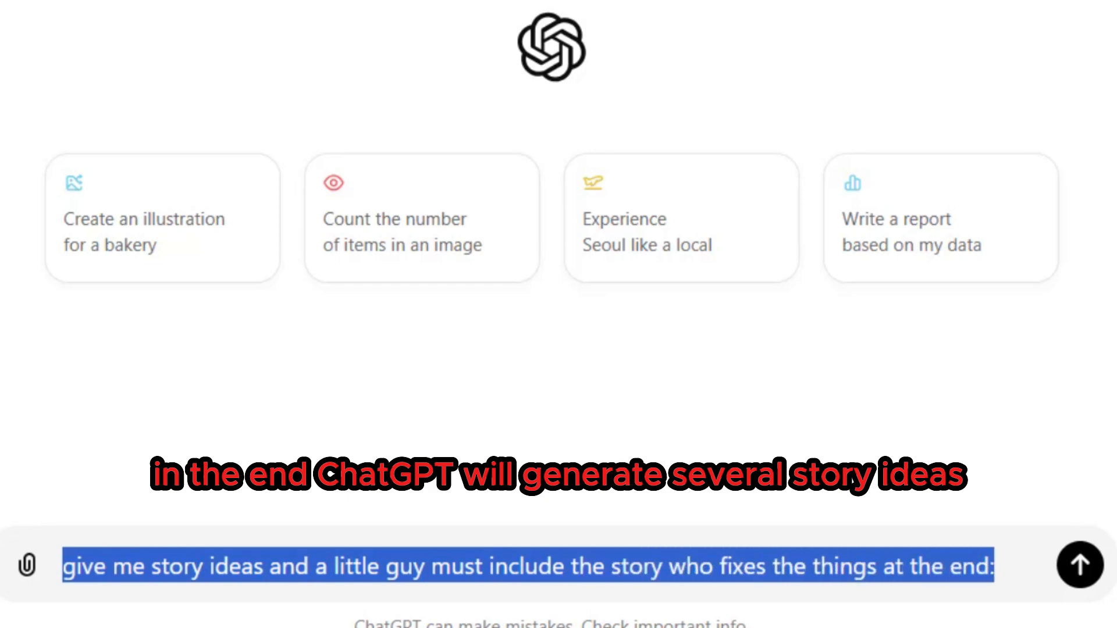
{"action": "key", "text": "Return"}
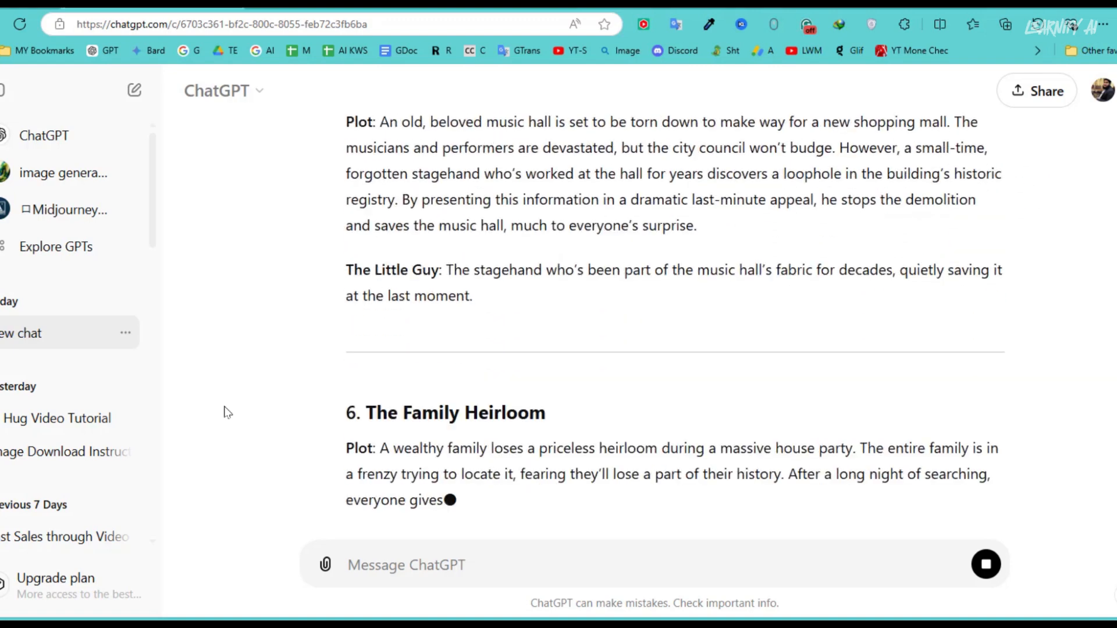
- Pick out the second story idea and send "Use idea number 2"The Forgotten Invention" write 7 images prompts story"
{"action": "scroll", "coordinate": [224, 411], "scroll_direction": "up", "scroll_amount": 20}
{"action": "scroll", "coordinate": [262, 371], "scroll_direction": "down", "scroll_amount": 5}
{"action": "left_click_drag", "start_coordinate": [343, 271], "coordinate": [596, 269]}
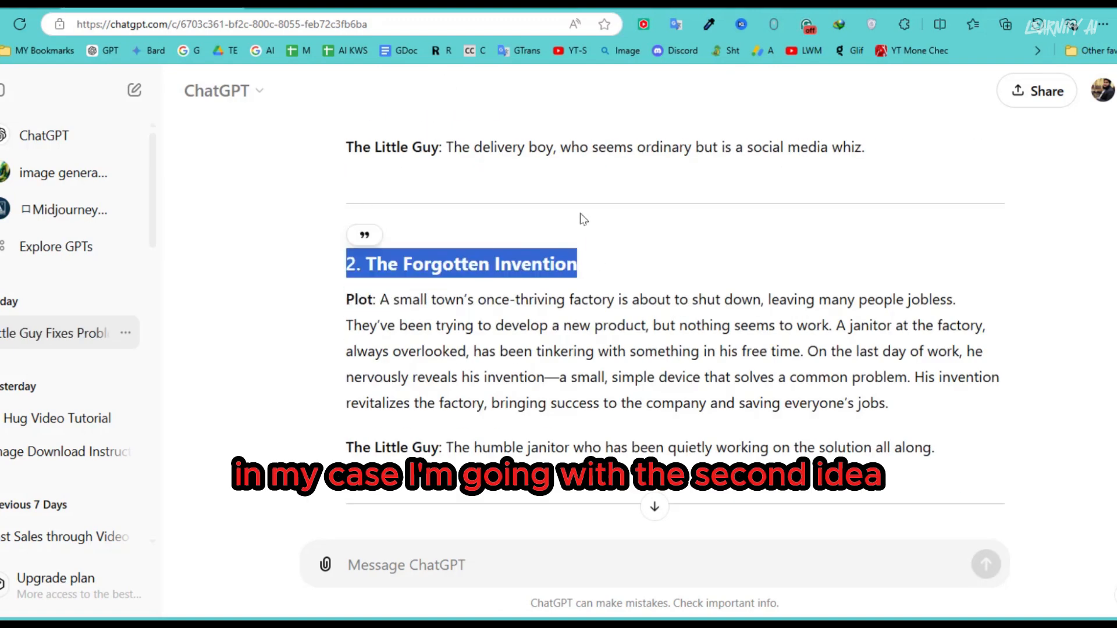
{"action": "left_click", "coordinate": [419, 532]}
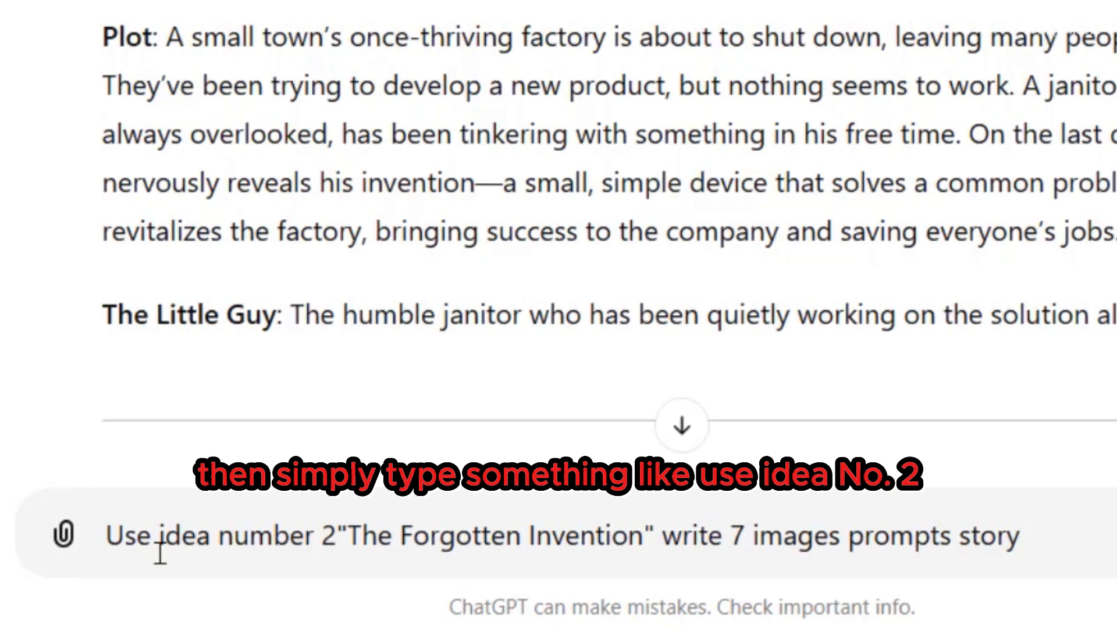
{"action": "left_click", "coordinate": [107, 541]}
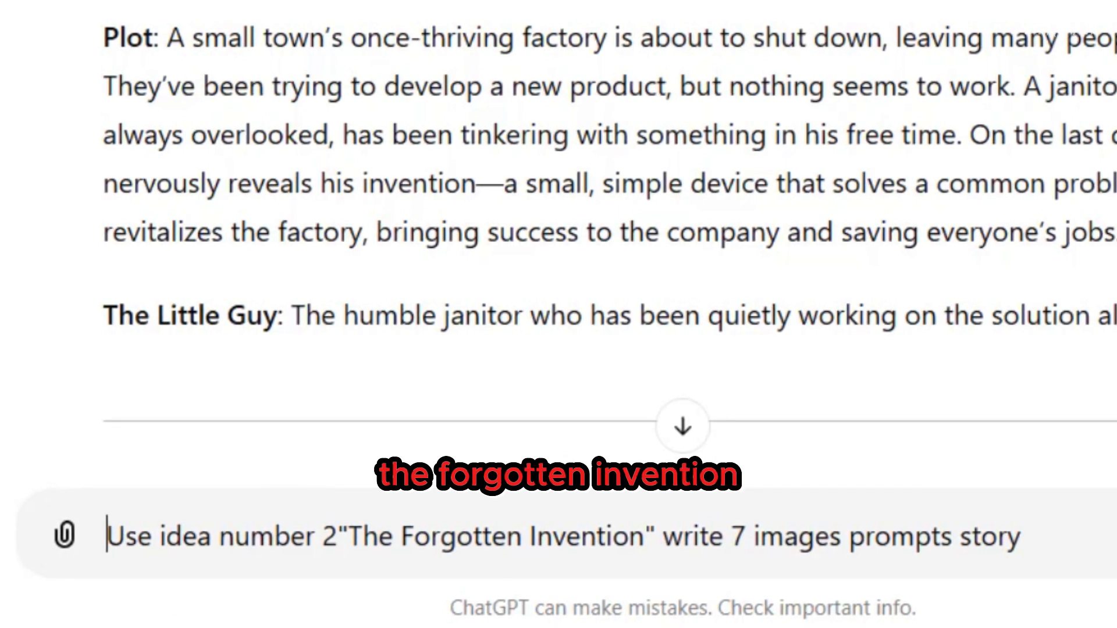
{"action": "left_click_drag", "start_coordinate": [107, 534], "coordinate": [1022, 535]}
{"action": "key", "text": "Return"}
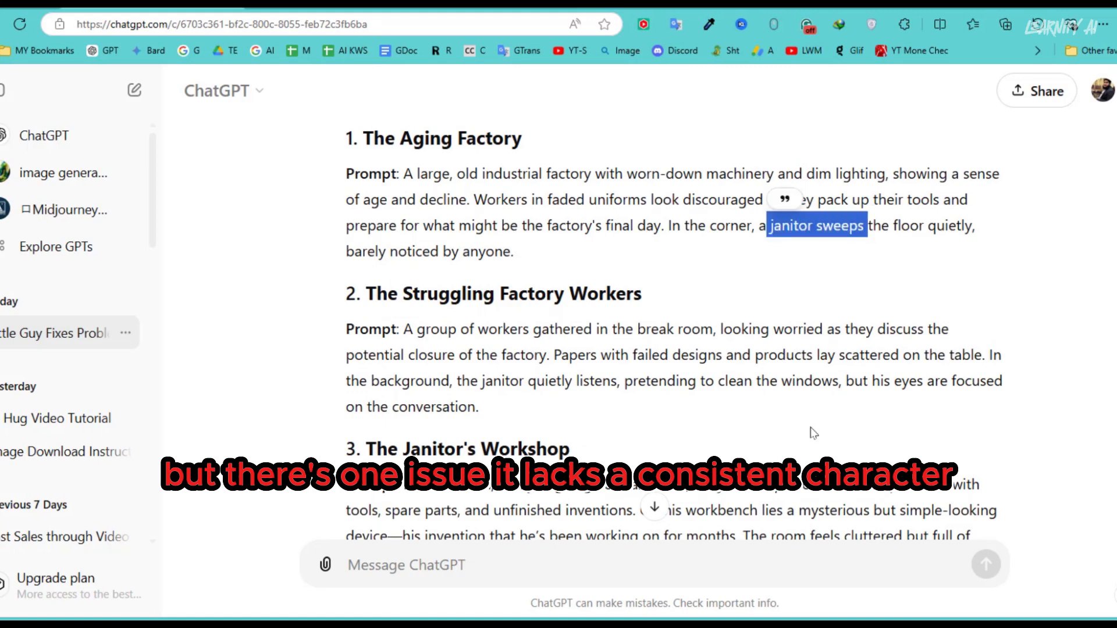
- Examine how the janitor is described in generated scene prompts 2, 4, 5 and 6, highlighting each mention
{"action": "left_click_drag", "start_coordinate": [454, 381], "coordinate": [622, 381]}
{"action": "scroll", "coordinate": [622, 379], "scroll_direction": "down", "scroll_amount": 3}
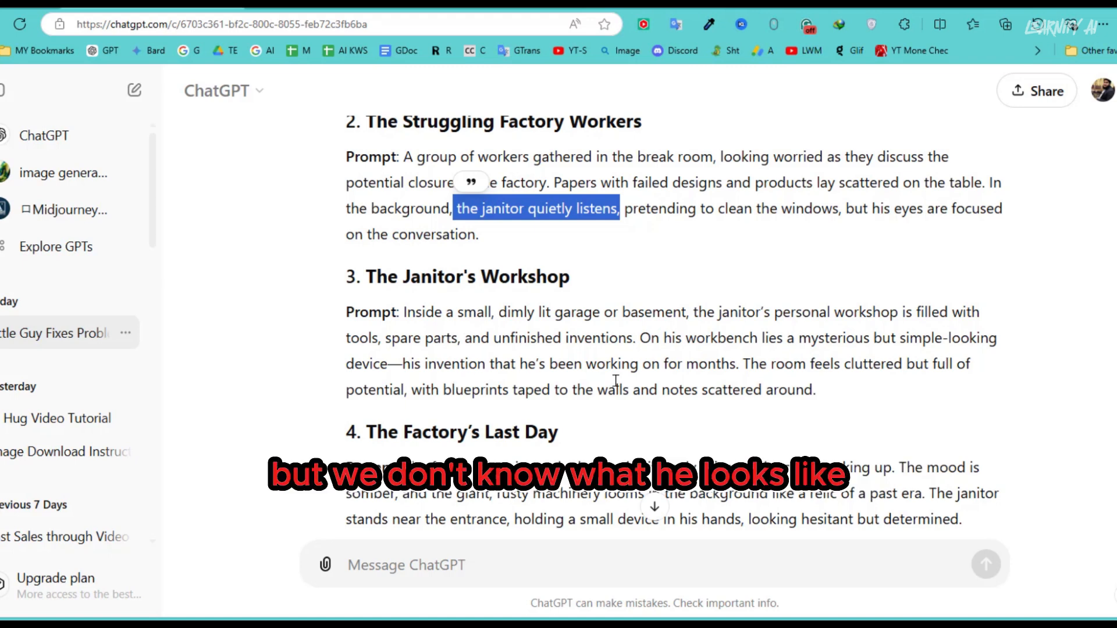
{"action": "scroll", "coordinate": [649, 387], "scroll_direction": "down", "scroll_amount": 3}
{"action": "left_click_drag", "start_coordinate": [931, 319], "coordinate": [501, 345]}
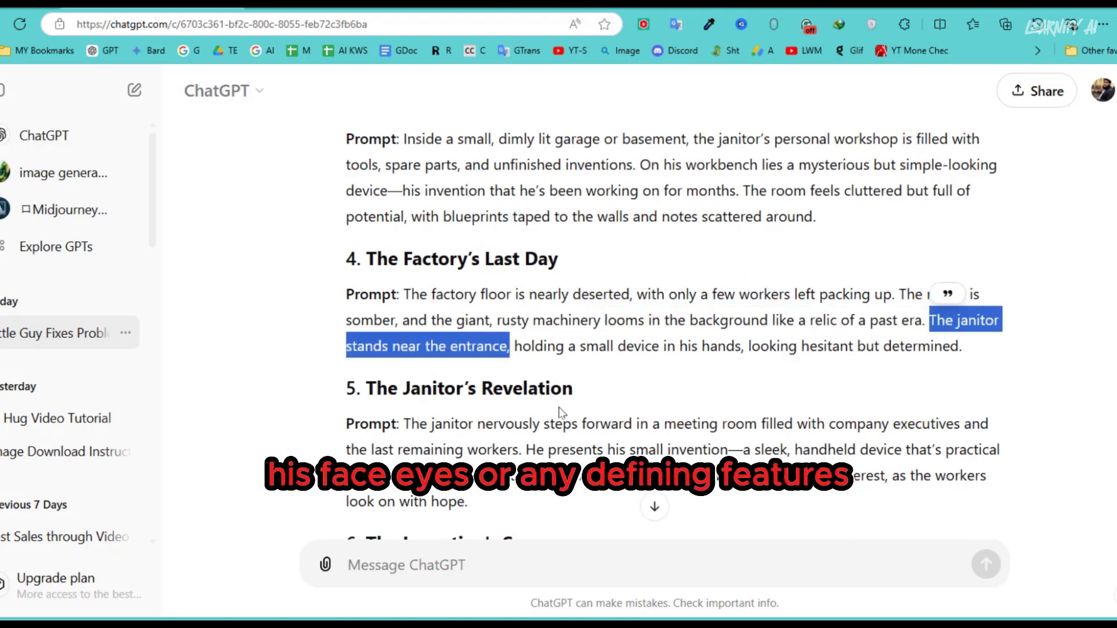
{"action": "scroll", "coordinate": [560, 412], "scroll_direction": "down", "scroll_amount": 3}
{"action": "left_click_drag", "start_coordinate": [403, 252], "coordinate": [722, 252]}
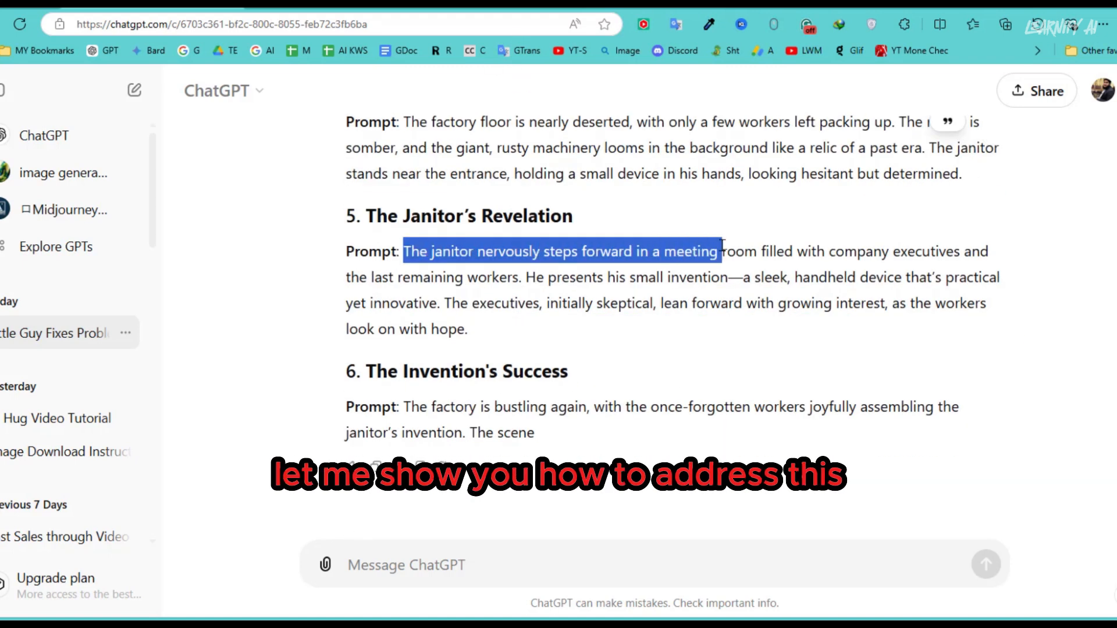
{"action": "left_click_drag", "start_coordinate": [347, 432], "coordinate": [526, 433]}
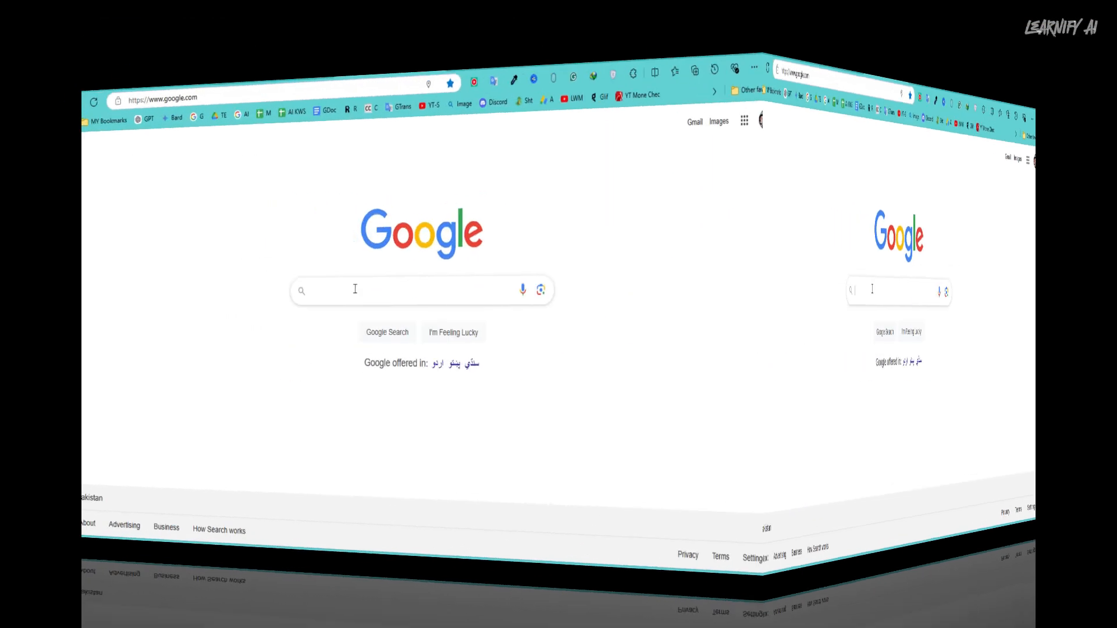
- Search Google for "bing image creator ai" and open the bing.com result "Free AI Image Generator - Image Creator in Bing"
{"action": "type", "text": "bing"}
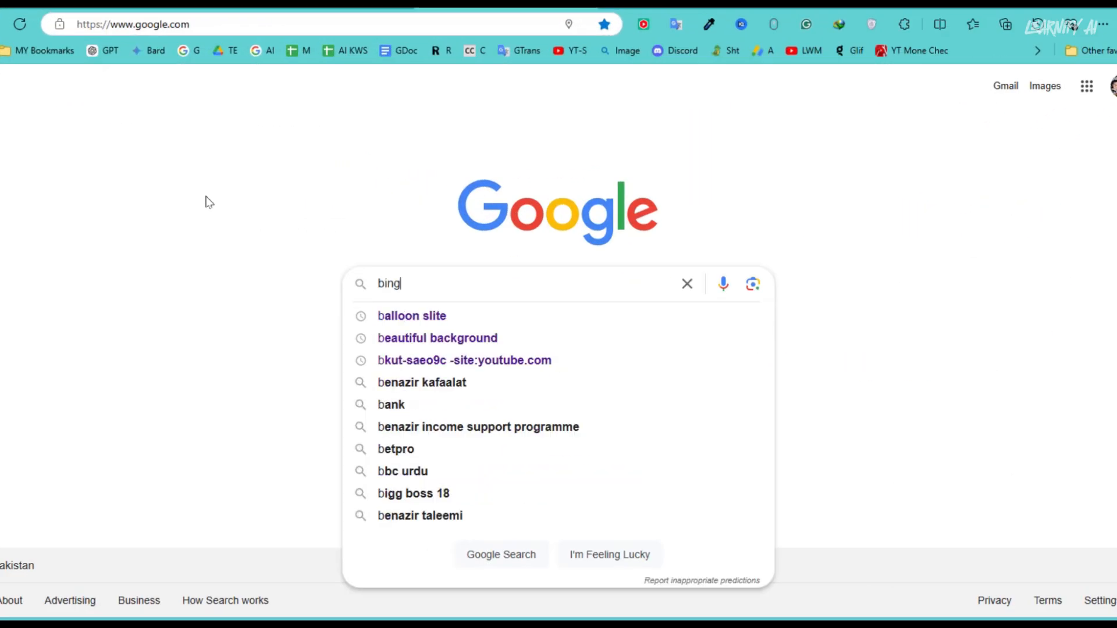
{"action": "type", "text": " image"}
{"action": "left_click", "coordinate": [407, 338]}
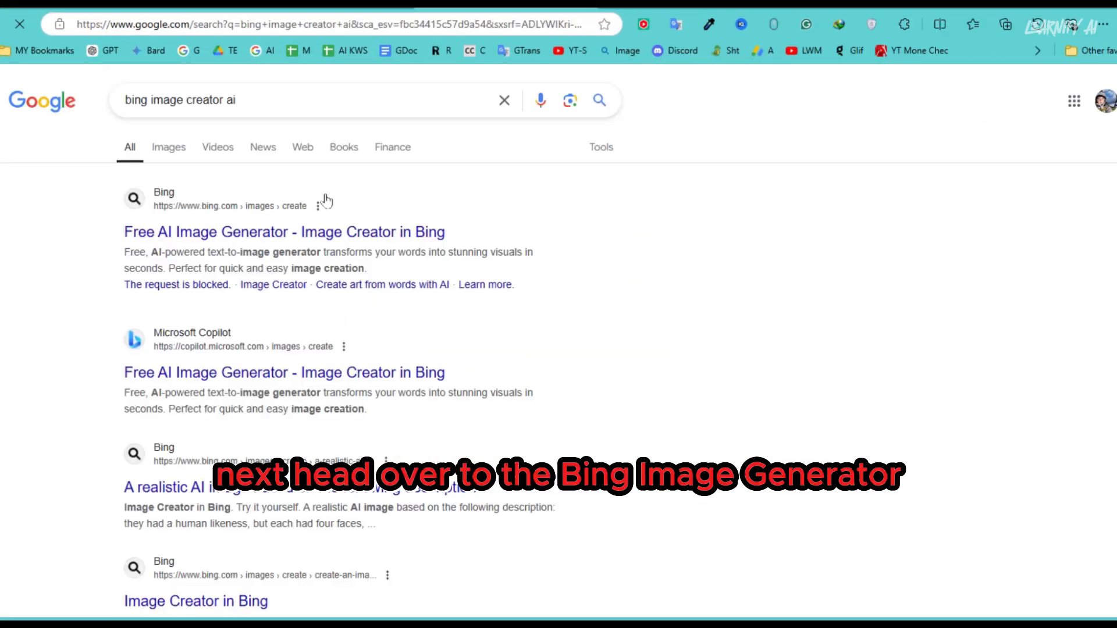
{"action": "left_click", "coordinate": [311, 234]}
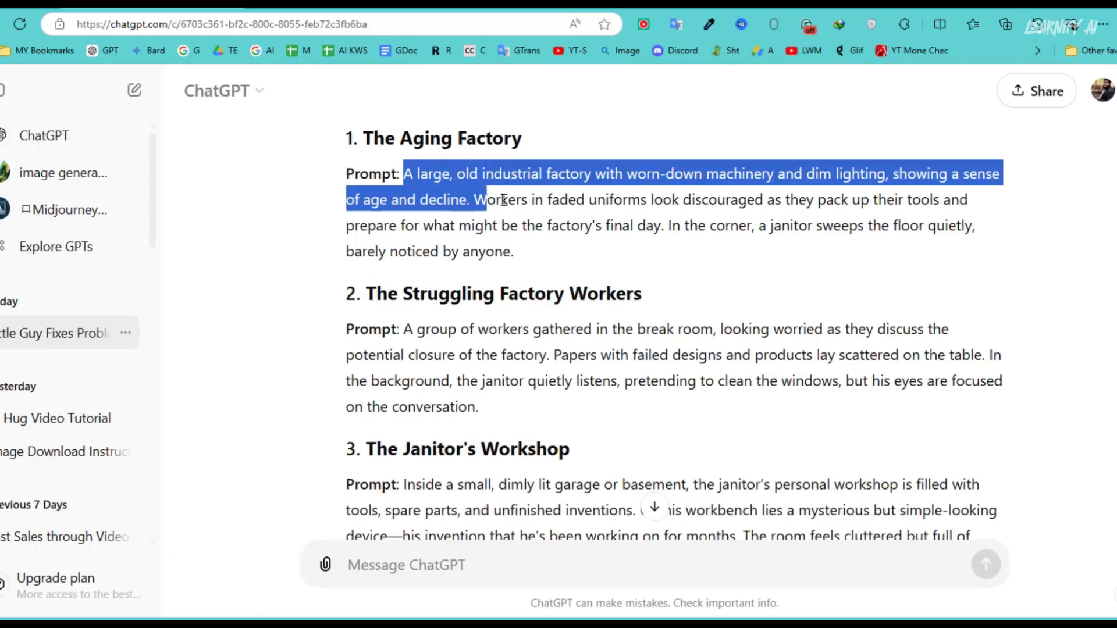
- Copy the prompt of scene 1, "The Aging Factory", from ChatGPT and generate images from it in Bing Image Creator
{"action": "left_click_drag", "start_coordinate": [504, 200], "coordinate": [514, 251]}
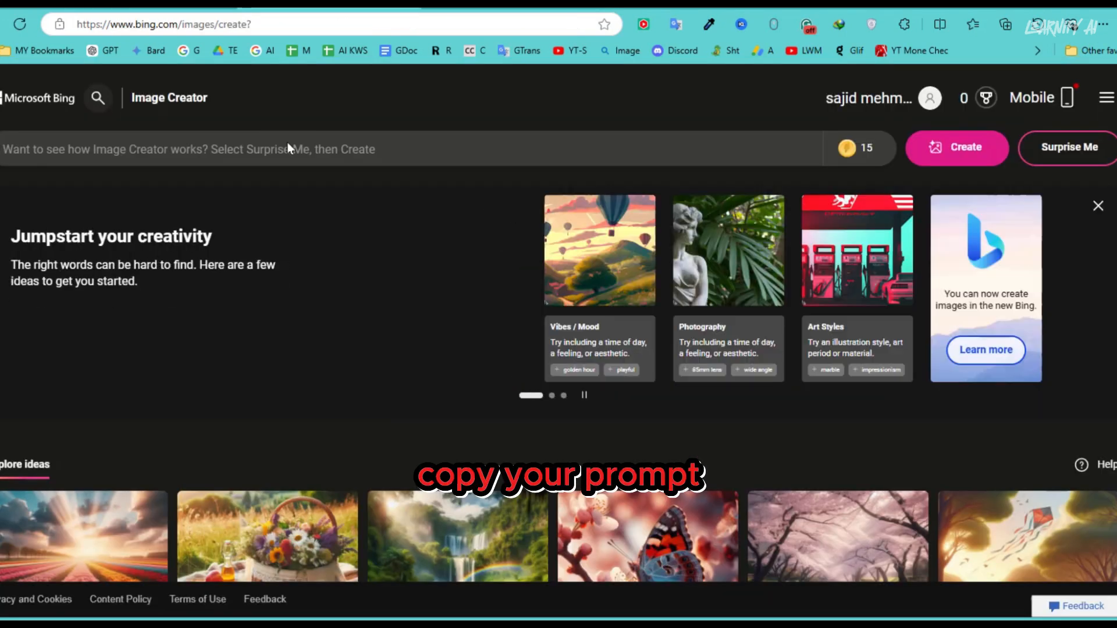
{"action": "right_click", "coordinate": [287, 151]}
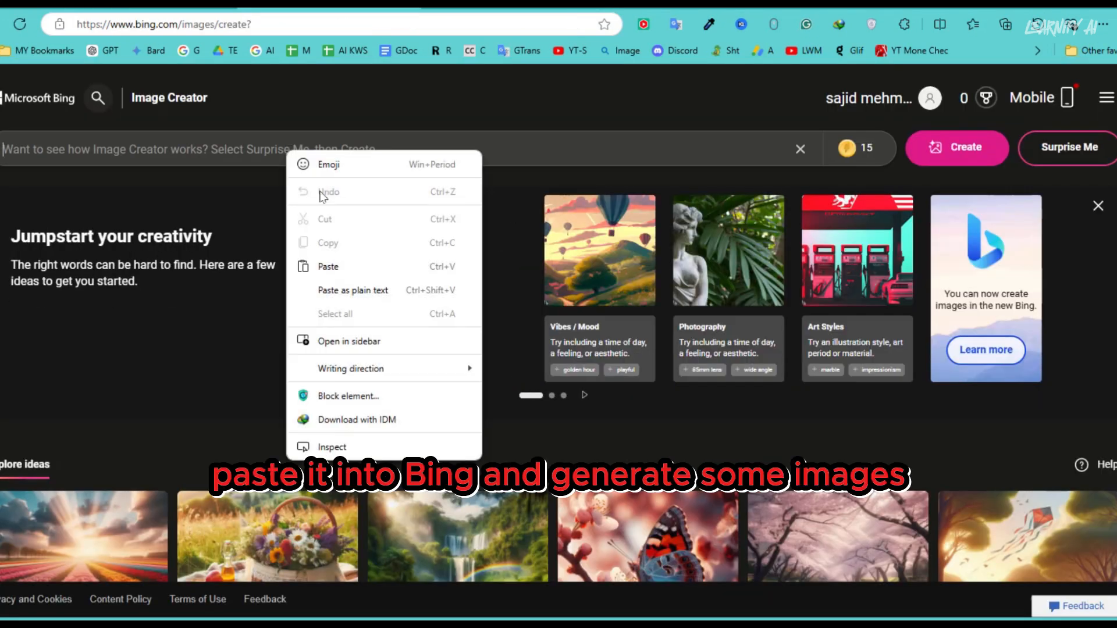
{"action": "left_click", "coordinate": [328, 267]}
{"action": "left_click", "coordinate": [943, 152]}
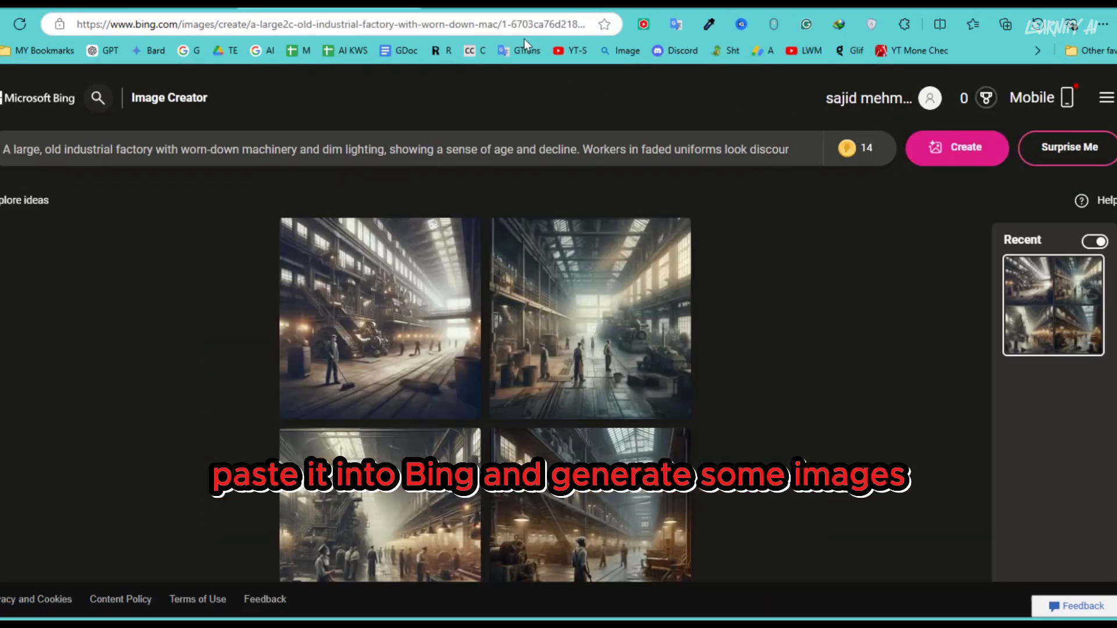
- View the generated factory images enlarged one after another to check how consistent the janitor looks
{"action": "left_click", "coordinate": [390, 319]}
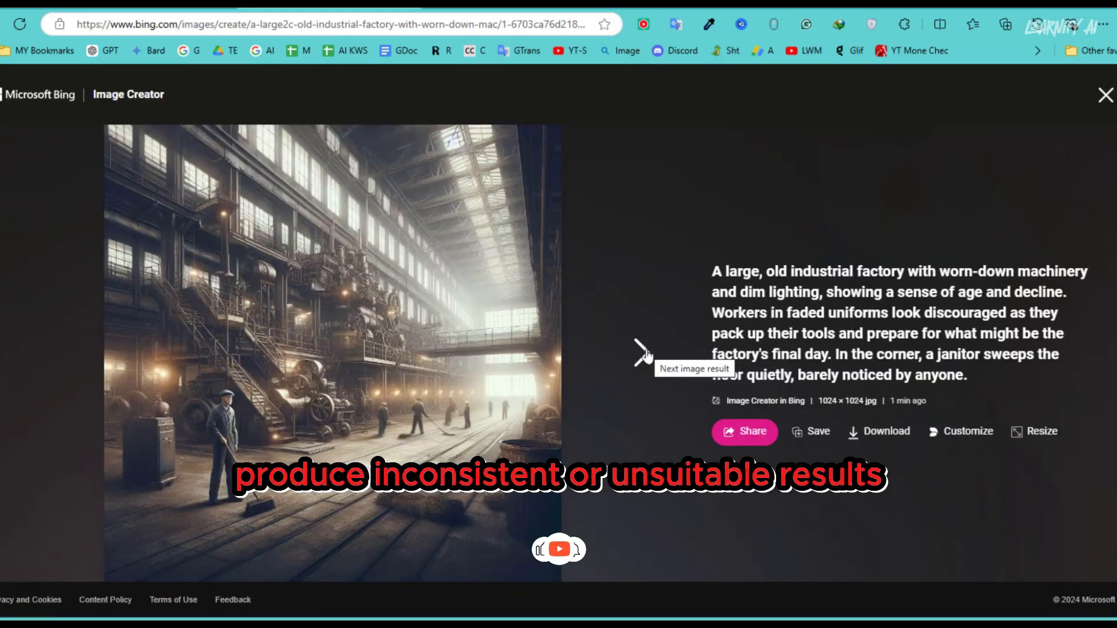
{"action": "left_click", "coordinate": [643, 352]}
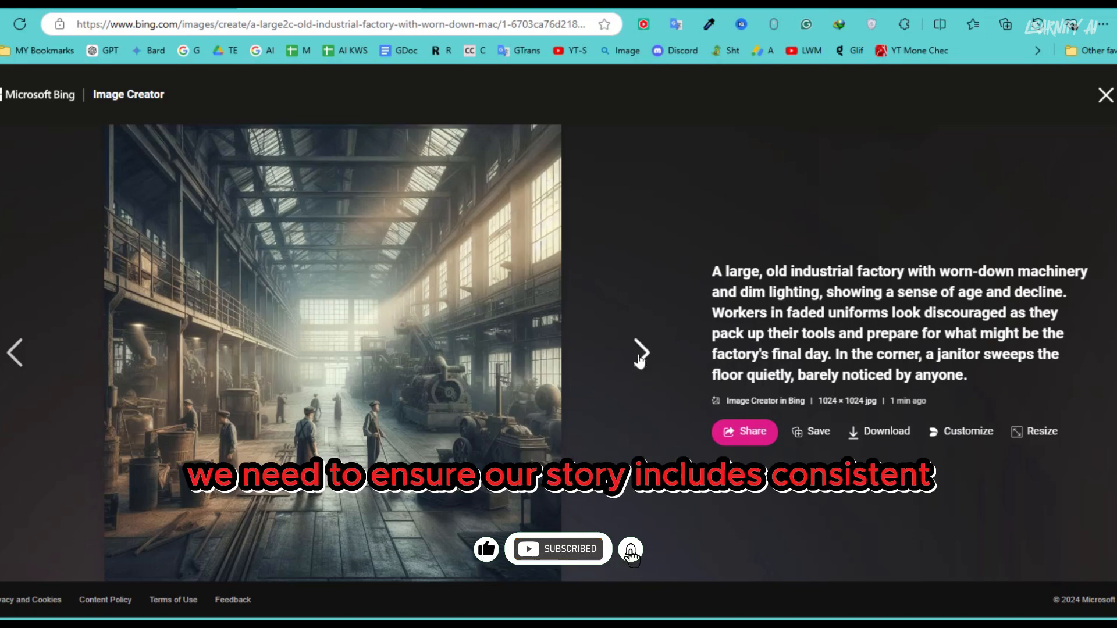
{"action": "left_click", "coordinate": [639, 360]}
{"action": "left_click", "coordinate": [639, 360]}
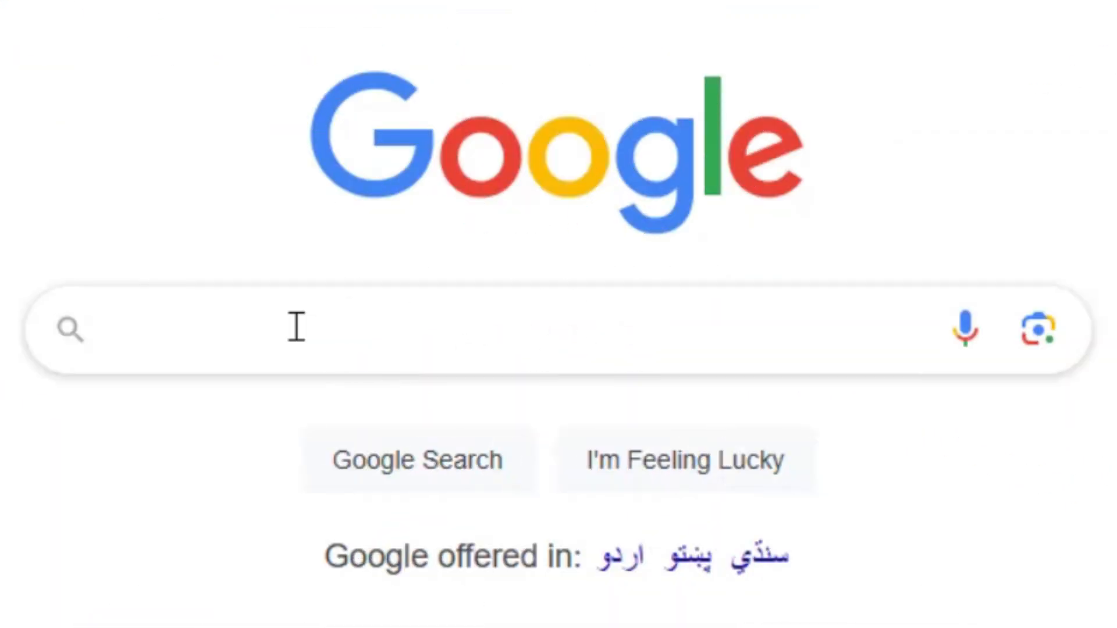
- Search Google for "cartoon ai images" and switch to the image results
{"action": "left_click", "coordinate": [294, 326]}
{"action": "type", "text": "cartoon ai images"}
{"action": "key", "text": "Return"}
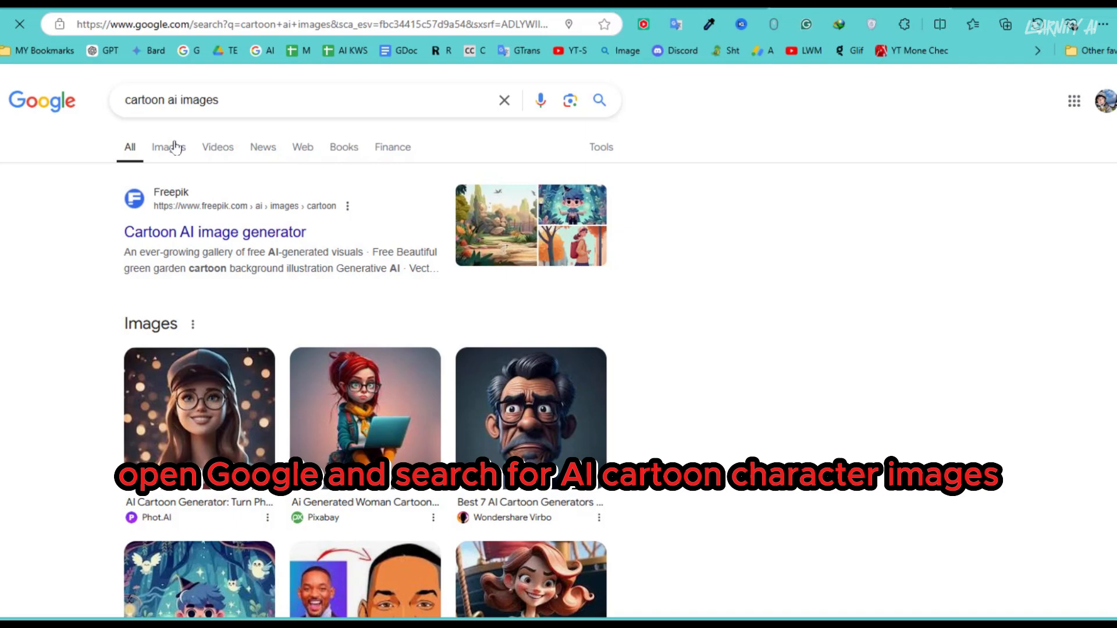
{"action": "left_click", "coordinate": [169, 148]}
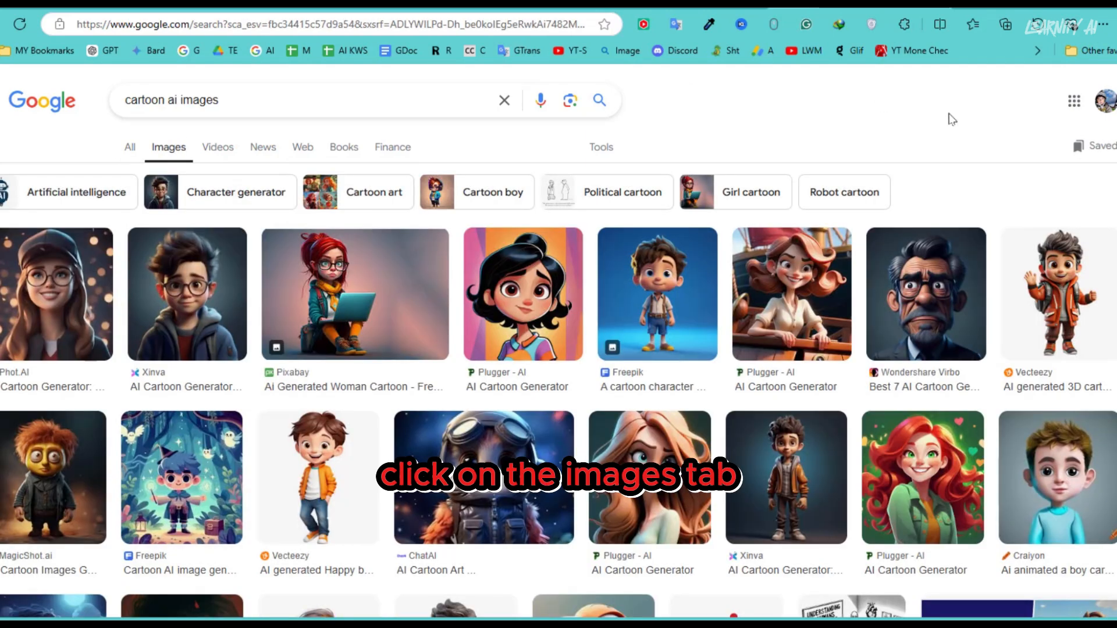
- Find the Dreamstime picture of the cartoon boy geek with glasses and headphones and save it to the computer under its suggested file name
{"action": "scroll", "coordinate": [559, 350], "scroll_direction": "down", "scroll_amount": 3}
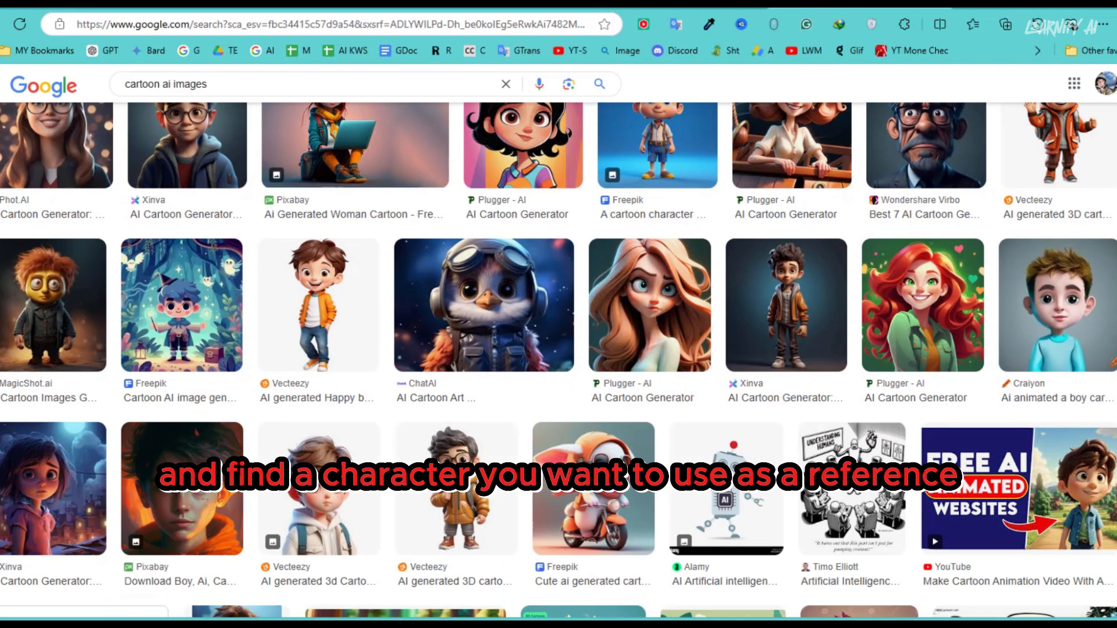
{"action": "scroll", "coordinate": [558, 360], "scroll_direction": "down", "scroll_amount": 10}
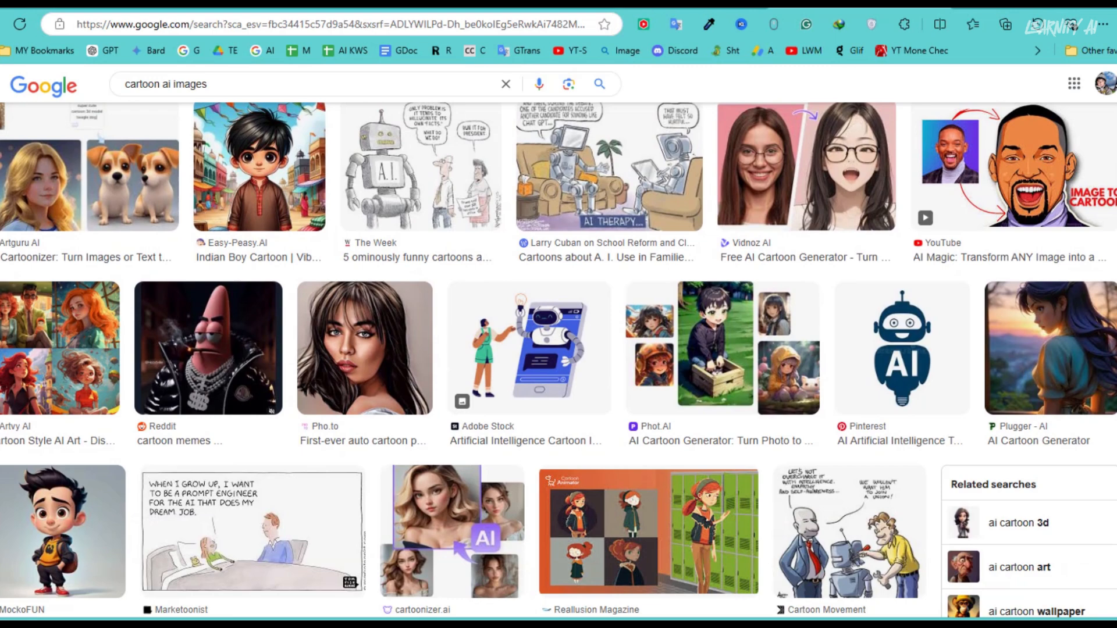
{"action": "scroll", "coordinate": [611, 361], "scroll_direction": "down", "scroll_amount": 8}
{"action": "left_click", "coordinate": [611, 483]}
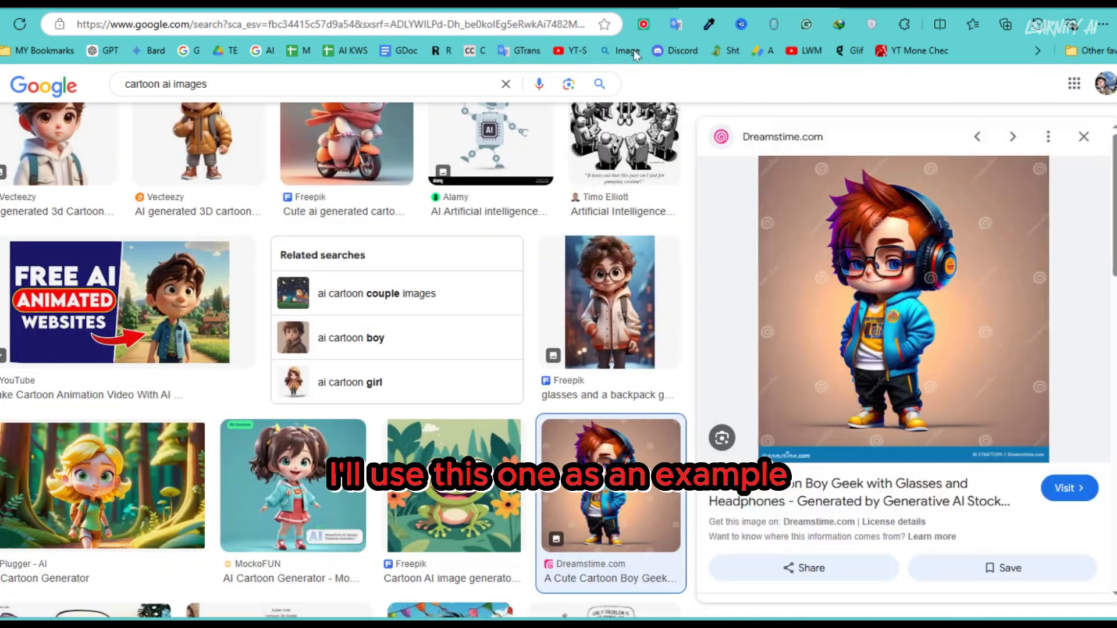
{"action": "right_click", "coordinate": [876, 262]}
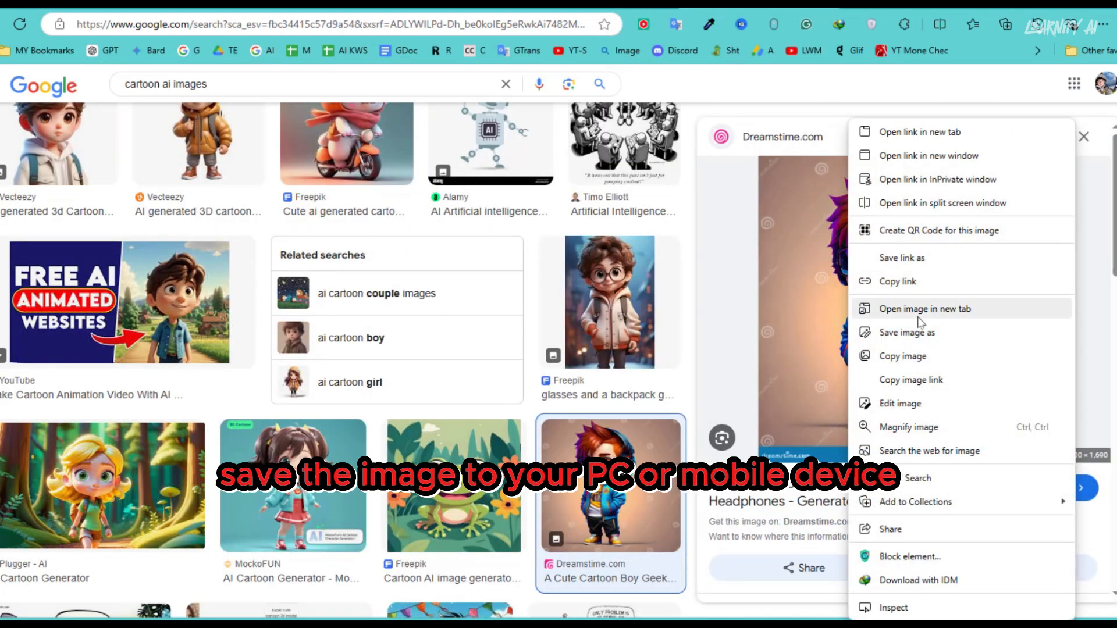
{"action": "left_click", "coordinate": [919, 336]}
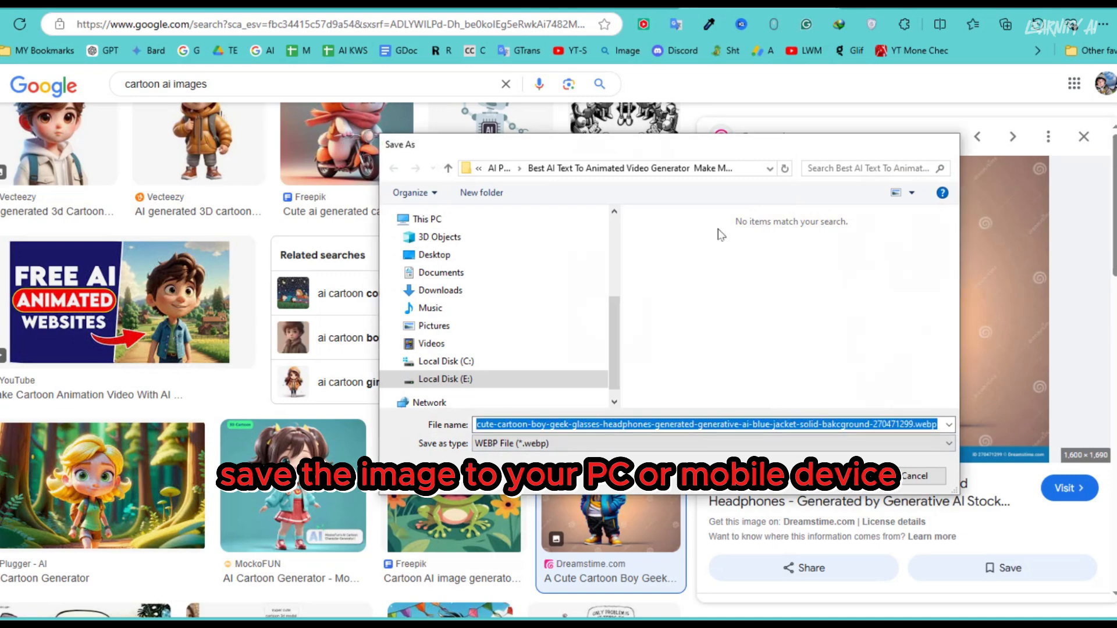
{"action": "key", "text": "Return"}
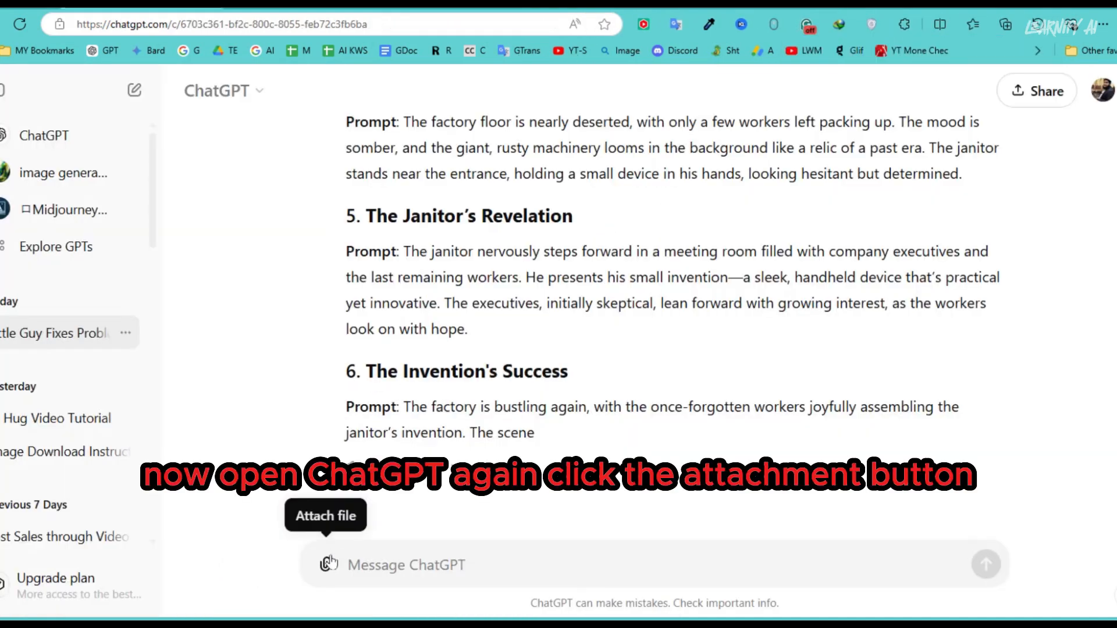
- Upload the saved character image to the ChatGPT conversation and send it with "Write the detail of this character in single line"
{"action": "left_click", "coordinate": [327, 563]}
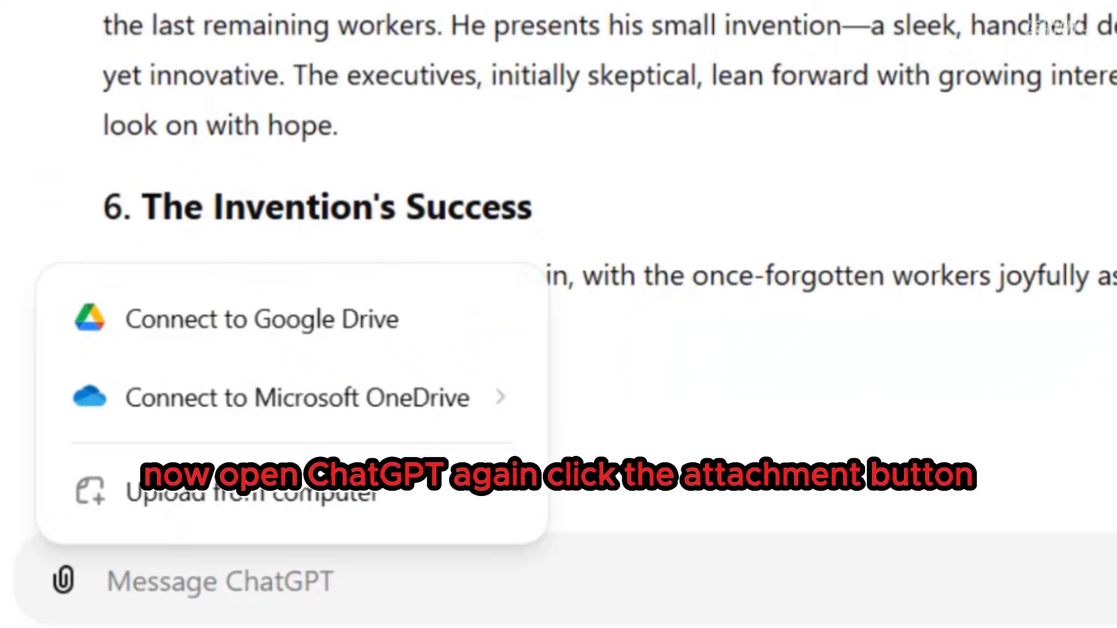
{"action": "left_click", "coordinate": [218, 507]}
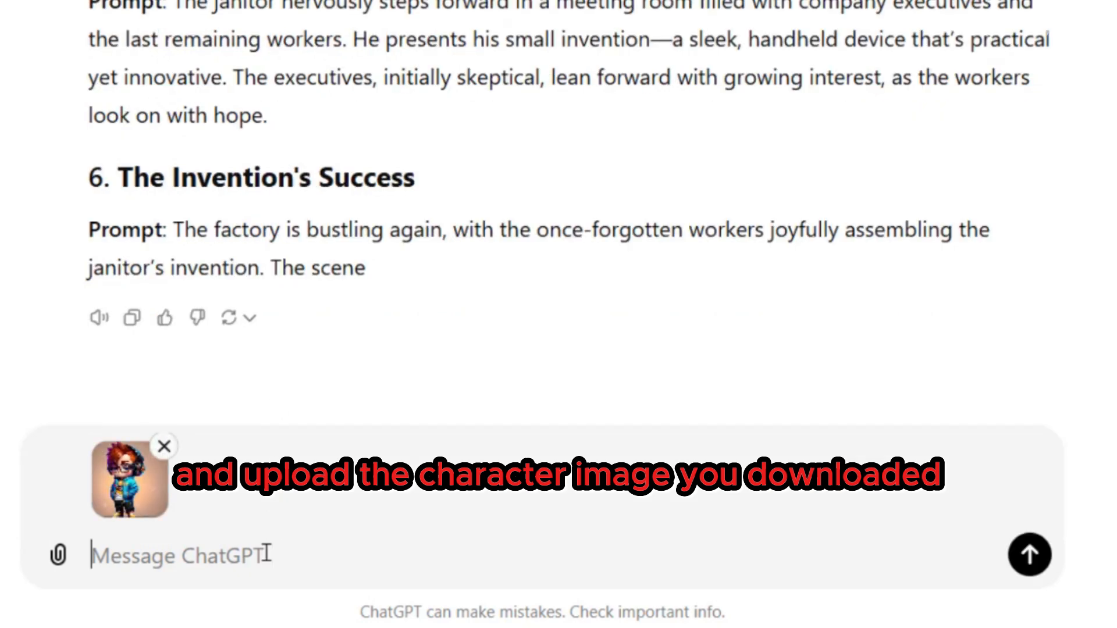
{"action": "type", "text": "Write the detail of this character in single line"}
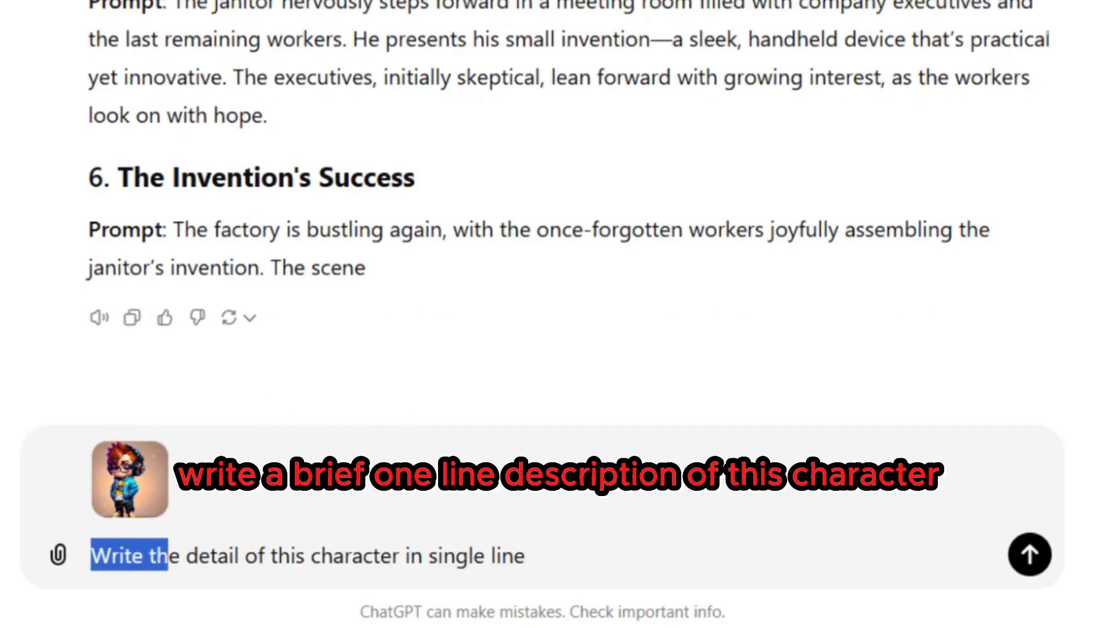
{"action": "left_click_drag", "start_coordinate": [168, 556], "coordinate": [526, 556]}
{"action": "left_click", "coordinate": [1023, 547]}
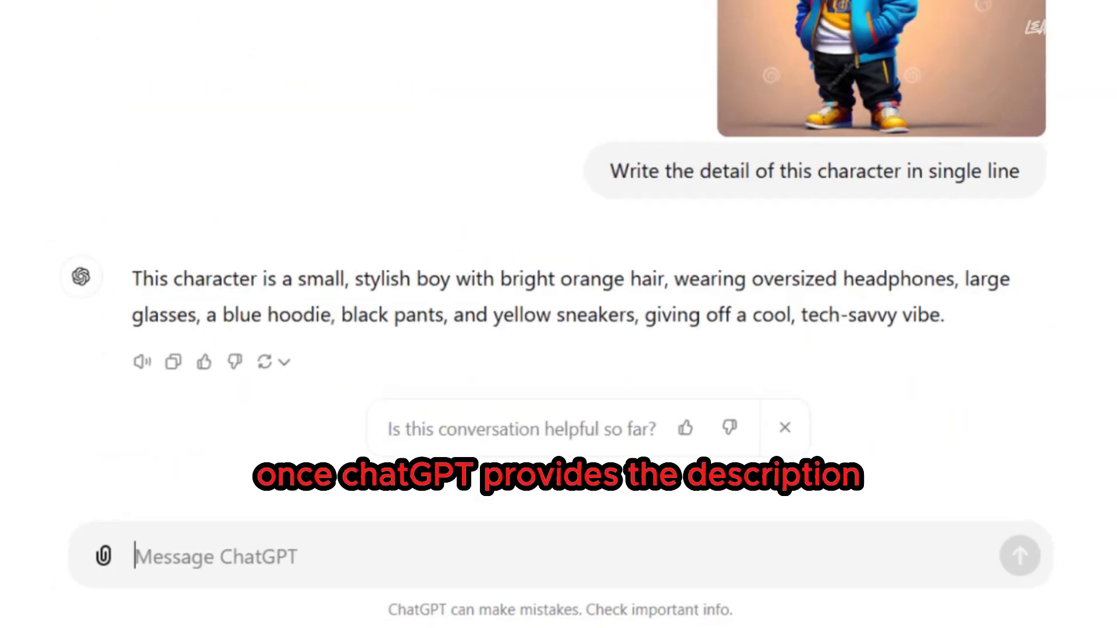
- Copy ChatGPT's one-line character description and paste it over the "put here character description" placeholder in the Notepad prompt template
{"action": "left_click_drag", "start_coordinate": [132, 278], "coordinate": [944, 315]}
{"action": "right_click", "coordinate": [884, 314]}
{"action": "left_click", "coordinate": [844, 41]}
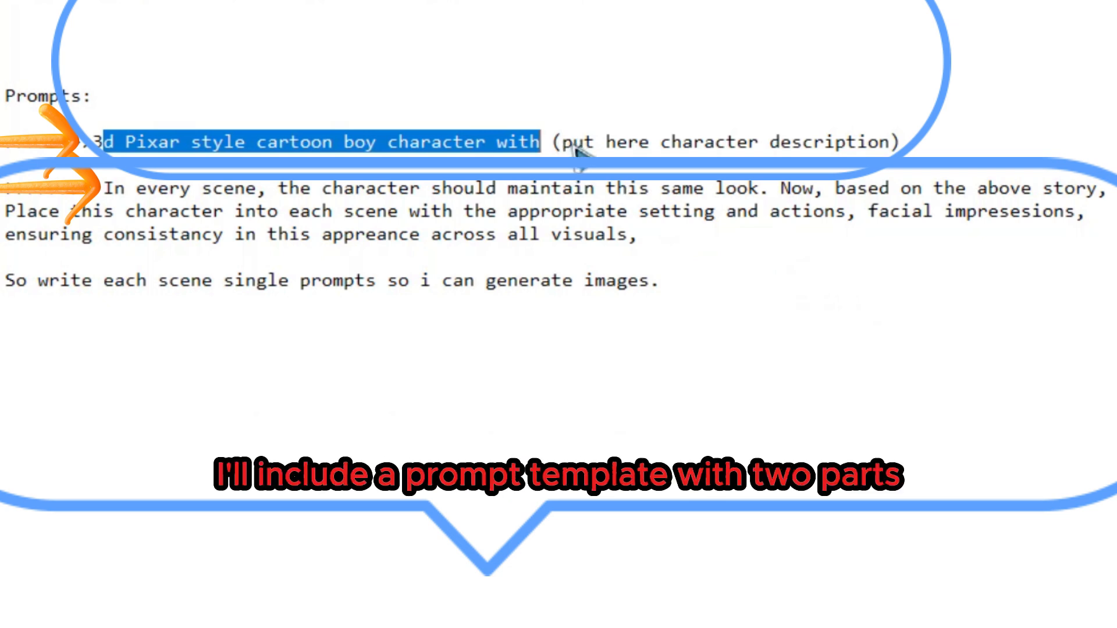
{"action": "left_click_drag", "start_coordinate": [571, 148], "coordinate": [594, 149]}
{"action": "left_click", "coordinate": [595, 154]}
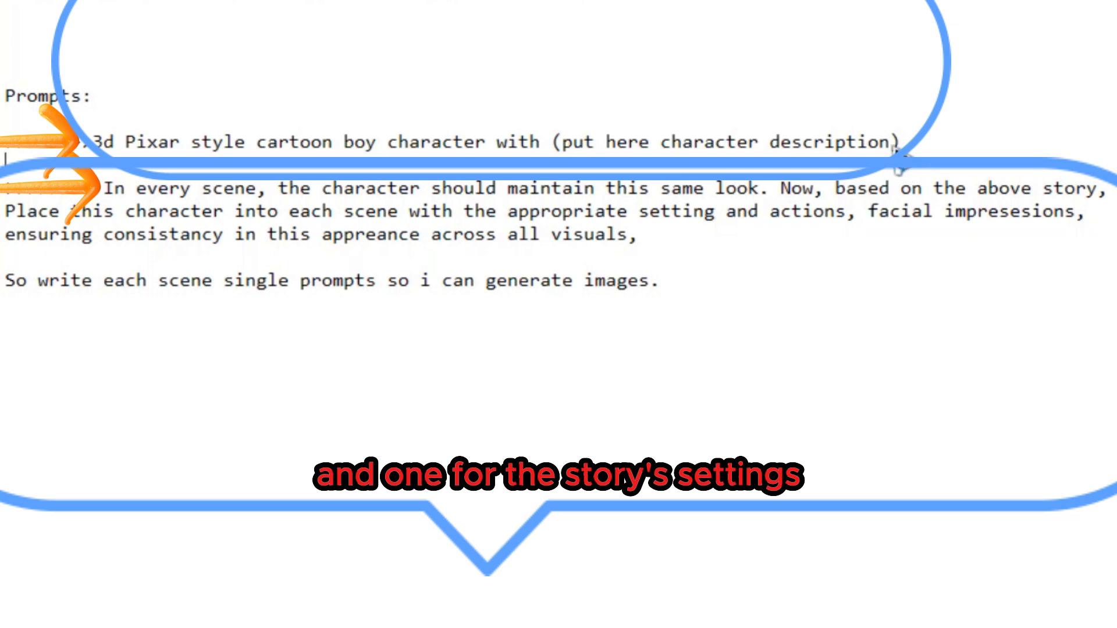
{"action": "left_click_drag", "start_coordinate": [897, 153], "coordinate": [566, 157]}
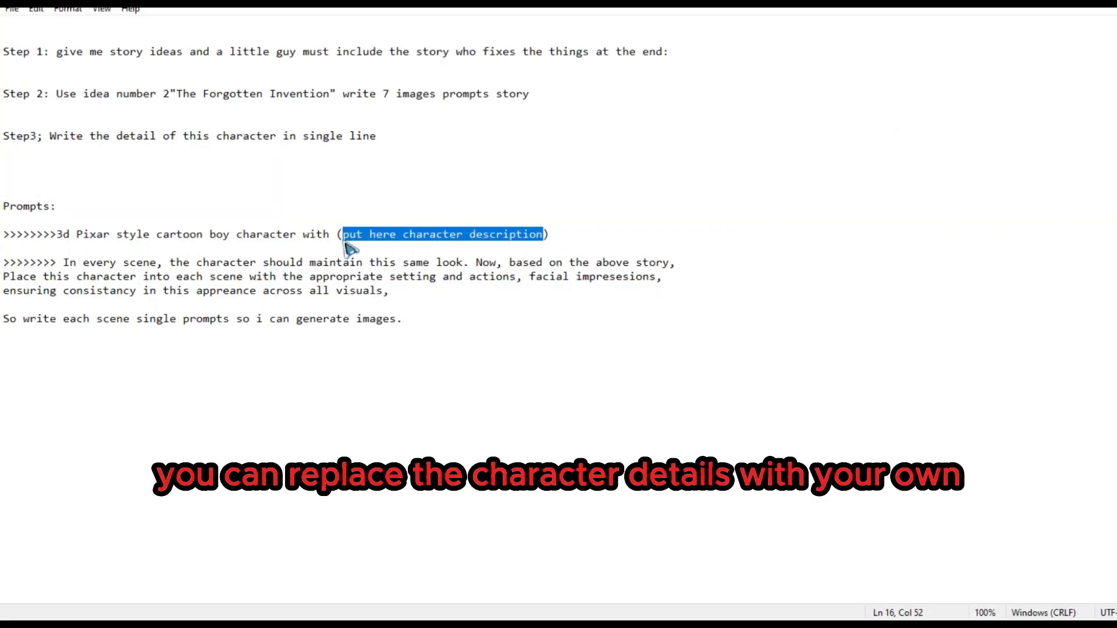
{"action": "right_click", "coordinate": [427, 244]}
{"action": "left_click", "coordinate": [466, 295]}
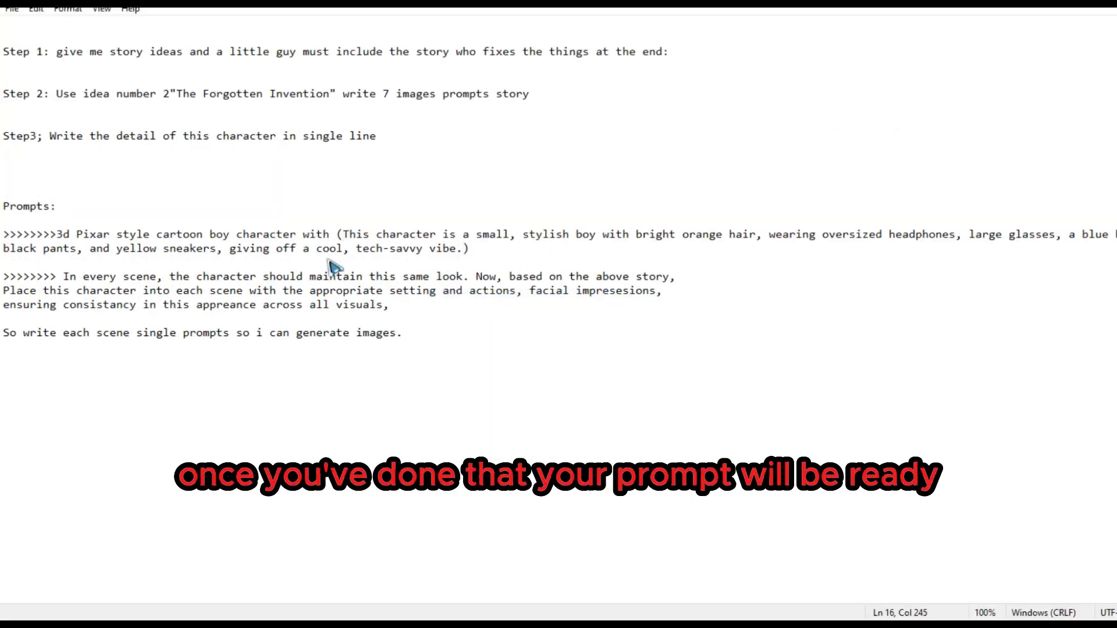
- Remove the ">>>>>>>>" marker before "In every scene" and highlight the two prompt parts in turn to read them through
{"action": "key", "text": "Delete"}
{"action": "left_click_drag", "start_coordinate": [56, 234], "coordinate": [527, 256]}
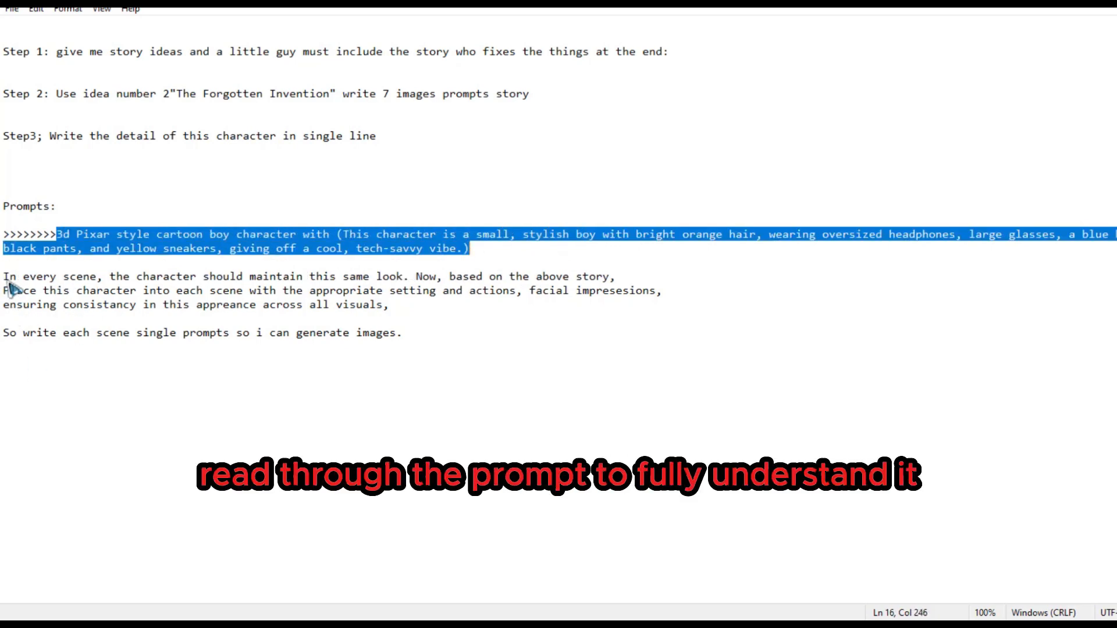
{"action": "left_click_drag", "start_coordinate": [8, 281], "coordinate": [453, 347]}
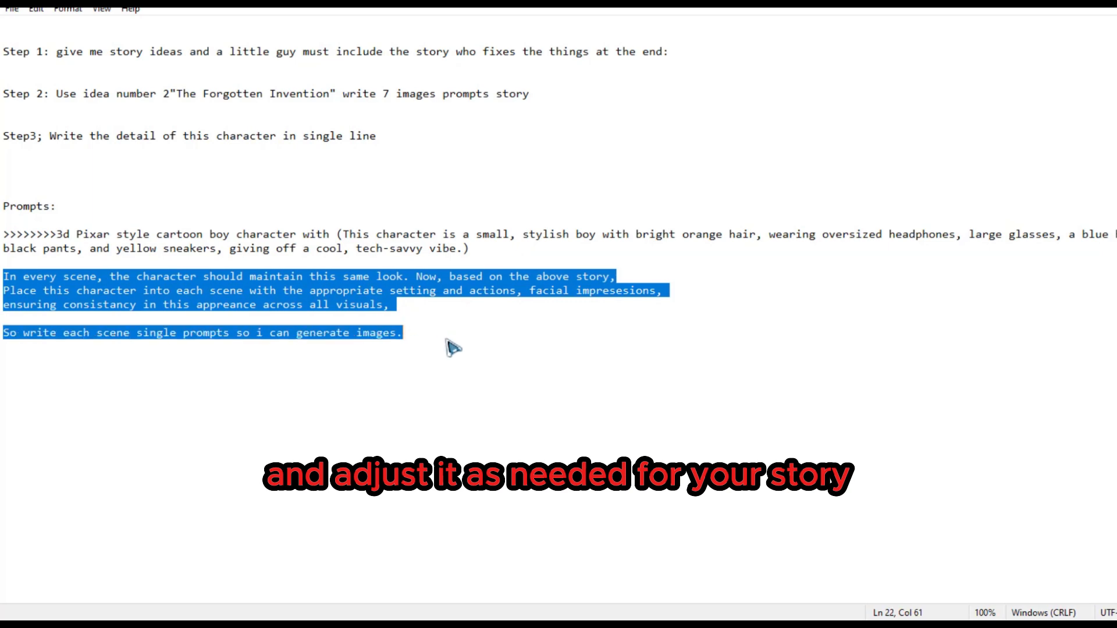
- Copy the full prompt from "3d Pixar style" through "generate images." in Notepad and send it in the ChatGPT conversation
{"action": "left_click", "coordinate": [320, 310]}
{"action": "left_click_drag", "start_coordinate": [56, 234], "coordinate": [395, 336]}
{"action": "right_click", "coordinate": [372, 318]}
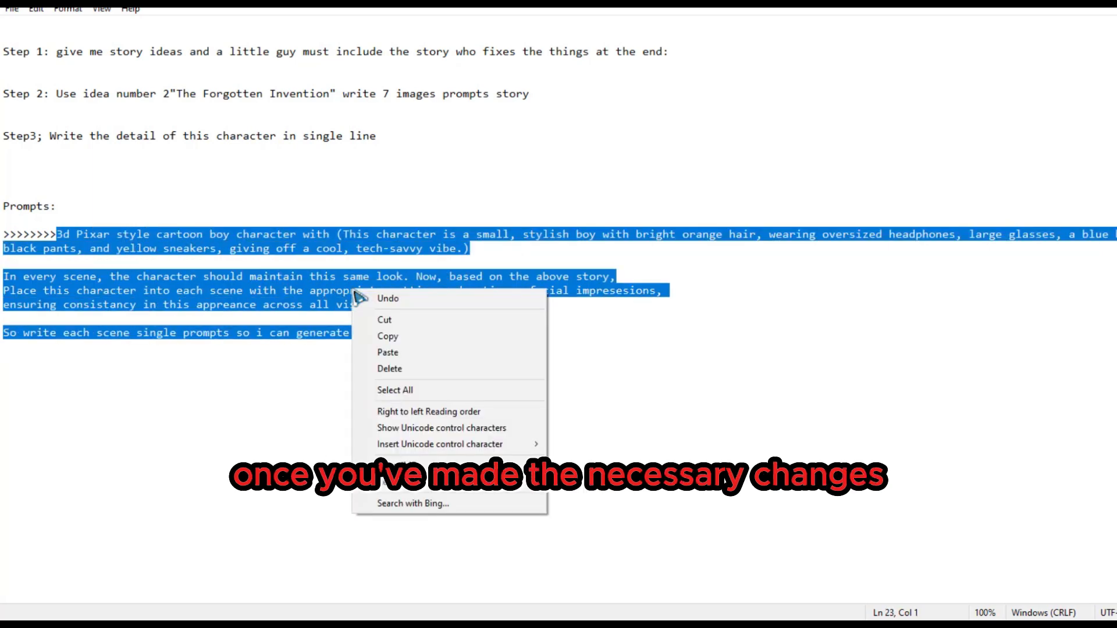
{"action": "left_click", "coordinate": [388, 336]}
{"action": "key", "text": "alt+Tab"}
{"action": "right_click", "coordinate": [523, 565]}
{"action": "left_click", "coordinate": [530, 365]}
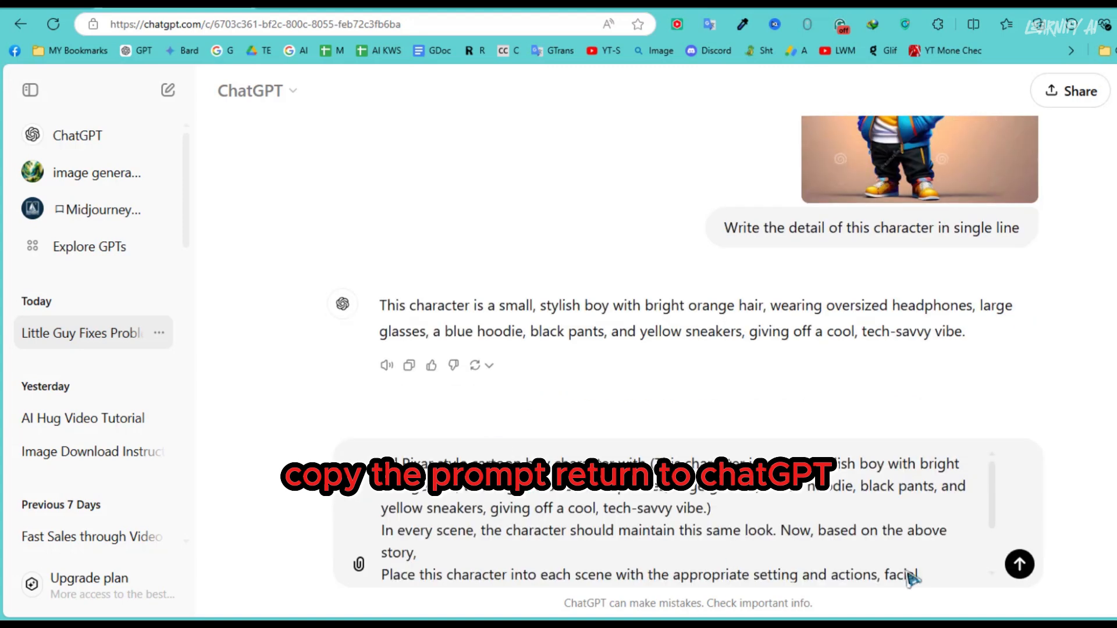
{"action": "left_click", "coordinate": [1019, 564]}
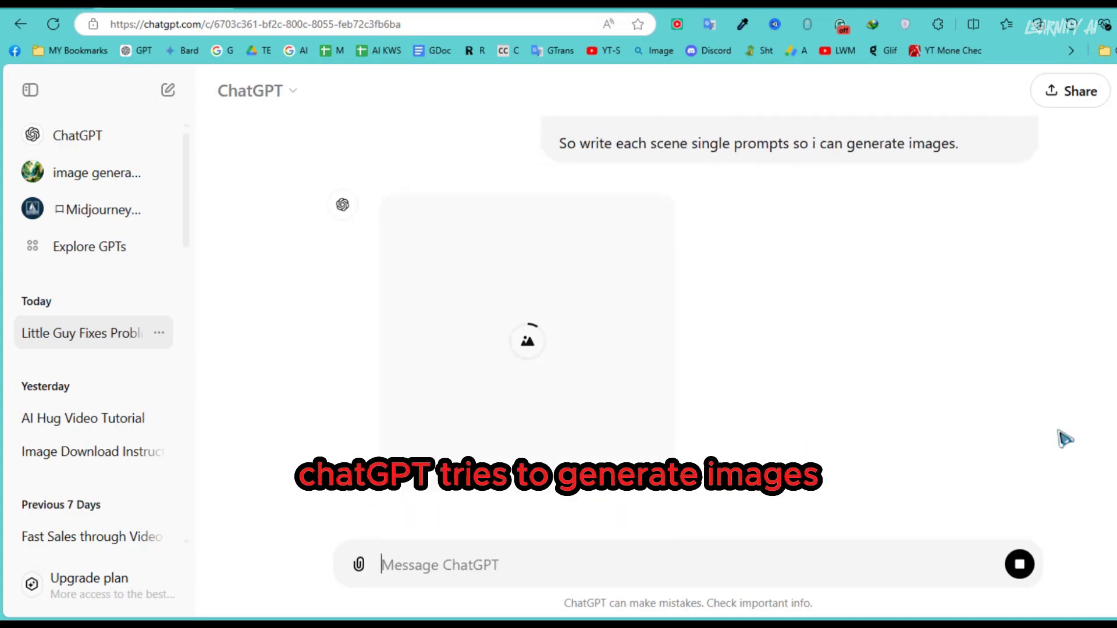
- Stop ChatGPT's image generation and send "No i just need prompt based story" instead
{"action": "left_click", "coordinate": [1020, 564]}
{"action": "type", "text": "No i just need prompt based story"}
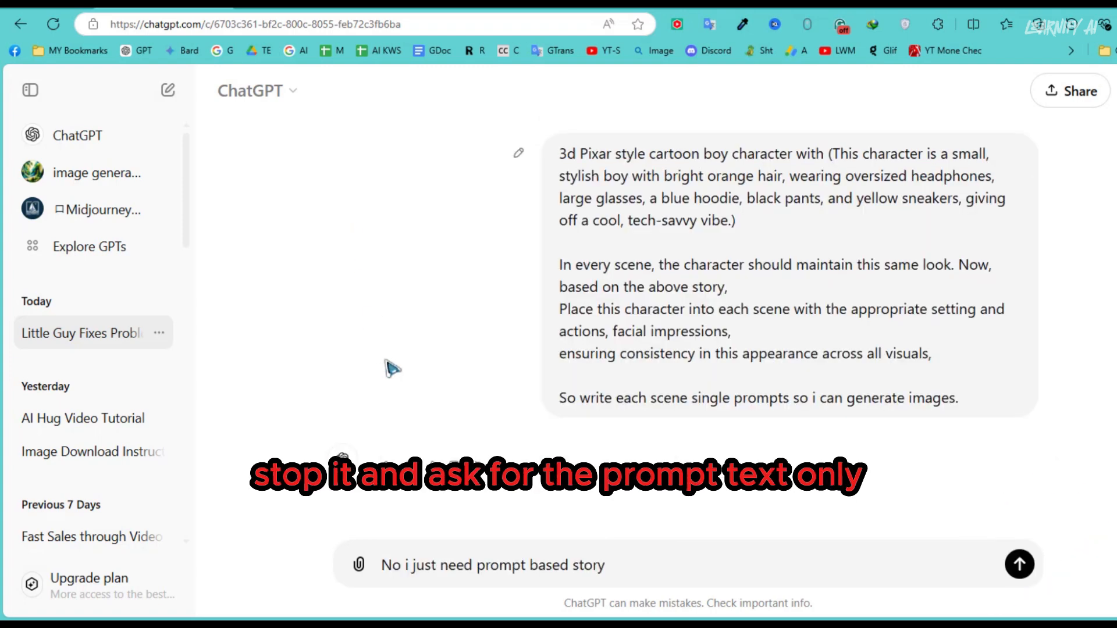
{"action": "left_click", "coordinate": [1020, 566]}
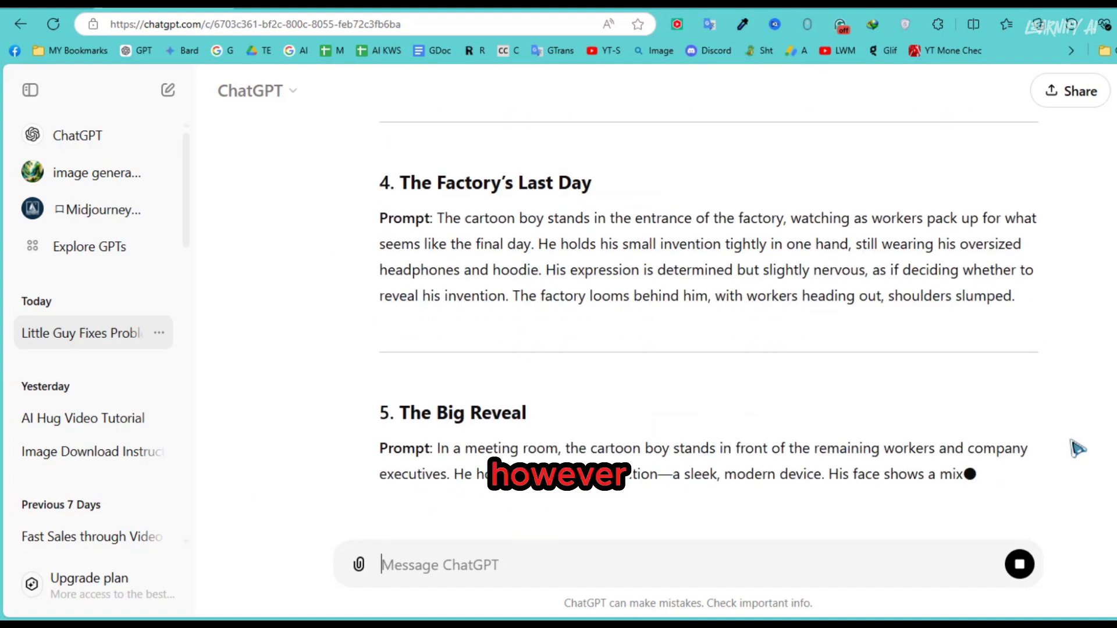
- Copy the prompt text of scene 1, "The Aging Factory", from ChatGPT's reply
{"action": "scroll", "coordinate": [451, 295], "scroll_direction": "up", "scroll_amount": 20}
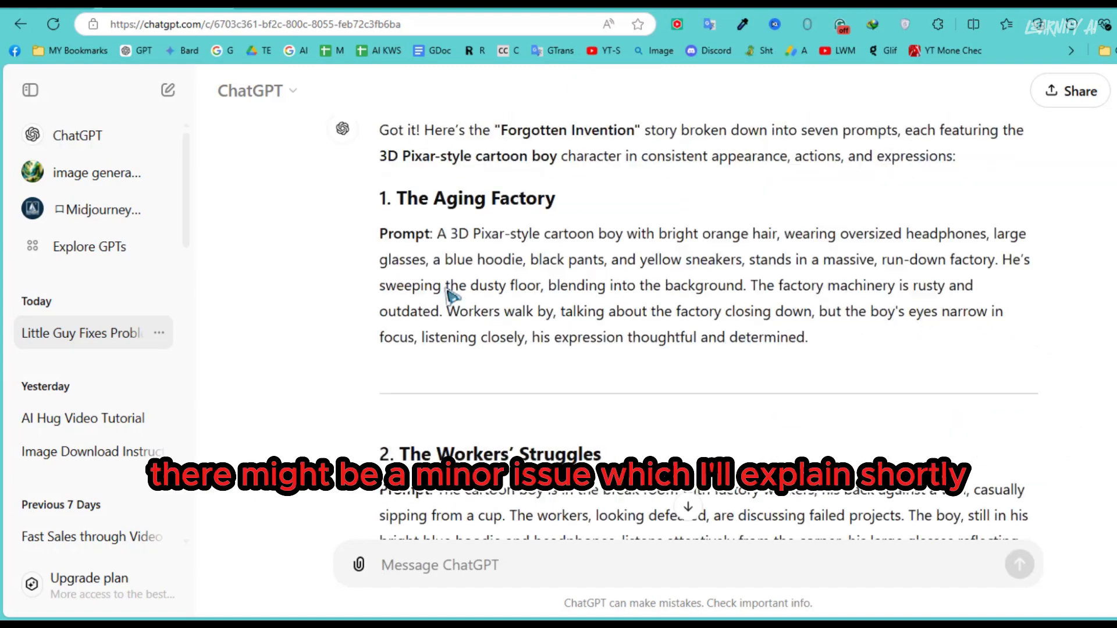
{"action": "left_click_drag", "start_coordinate": [438, 234], "coordinate": [809, 338]}
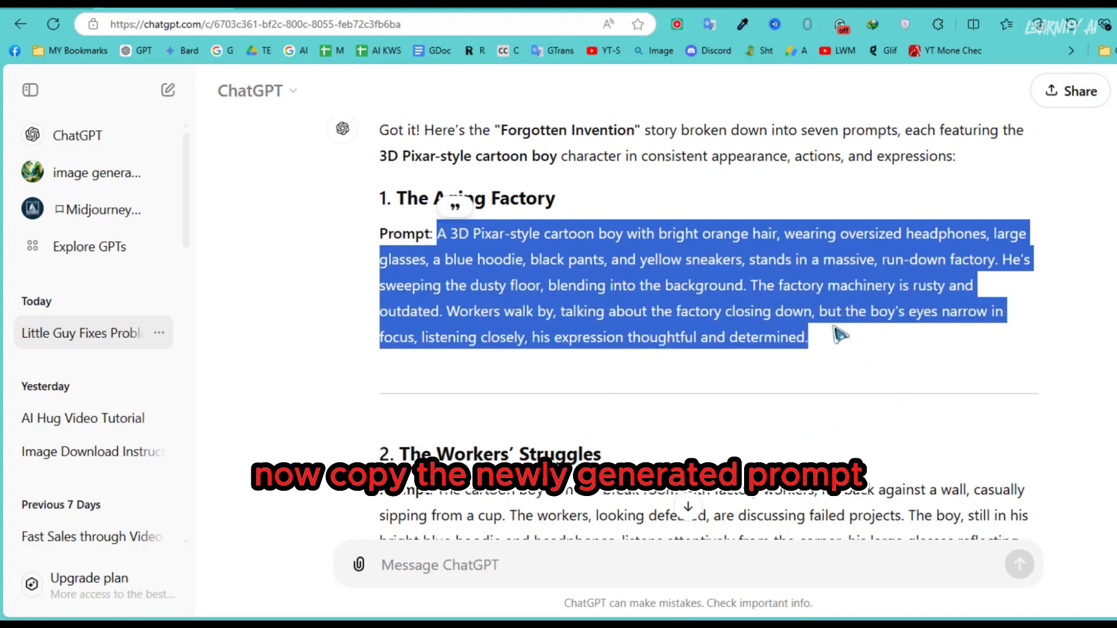
{"action": "right_click", "coordinate": [813, 299]}
{"action": "left_click", "coordinate": [814, 291]}
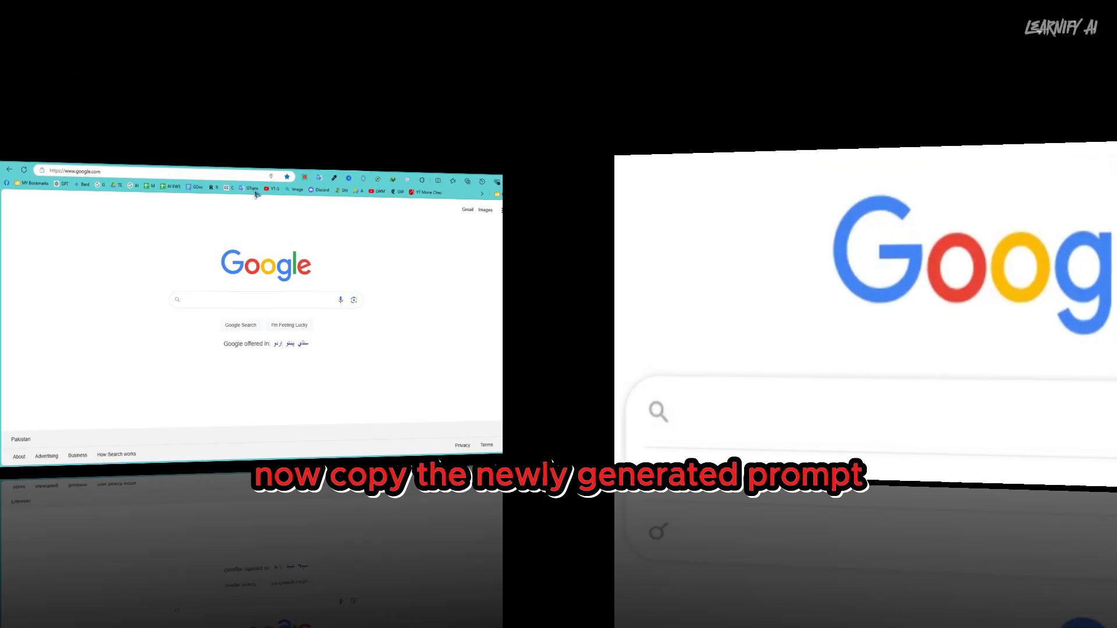
- Search Google for "krea ai" and open the Krea.ai website
{"action": "type", "text": "kre"}
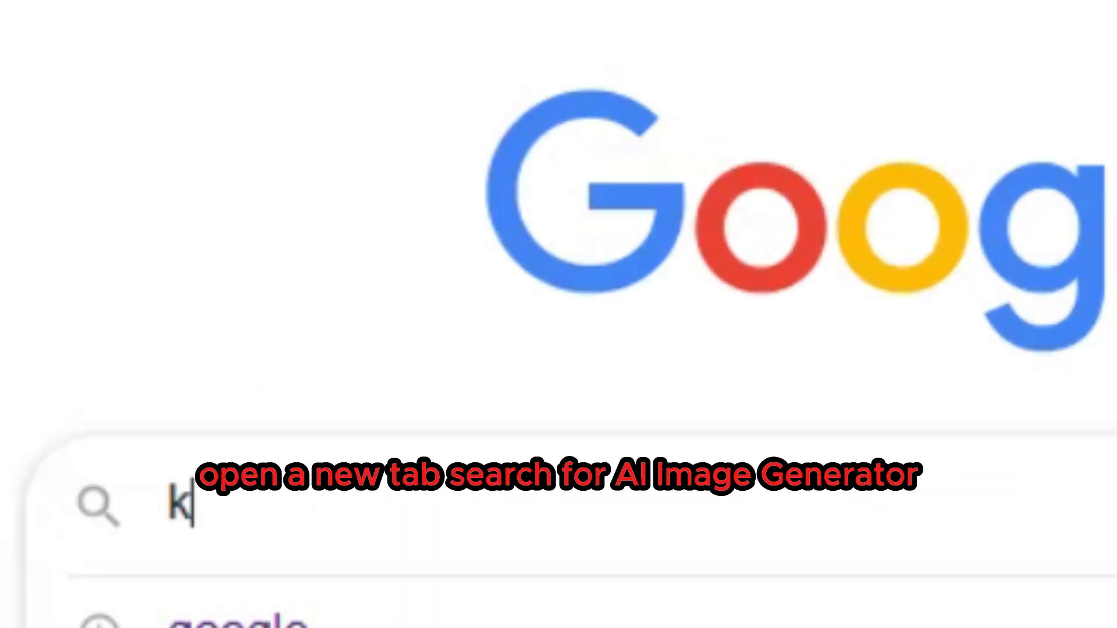
{"action": "type", "text": "a ai"}
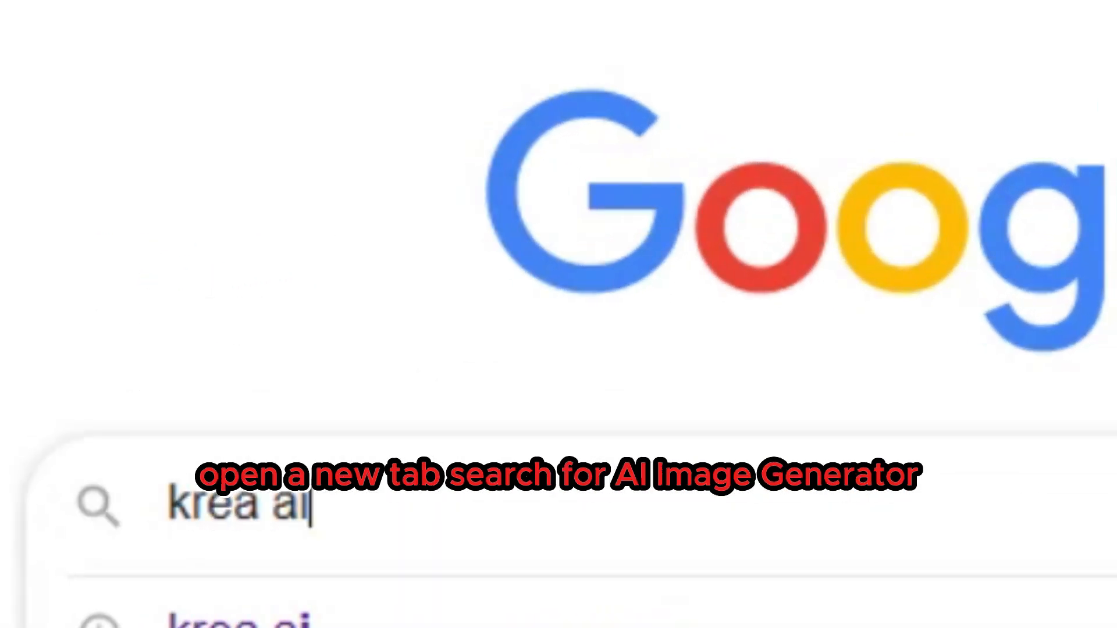
{"action": "key", "text": "Return"}
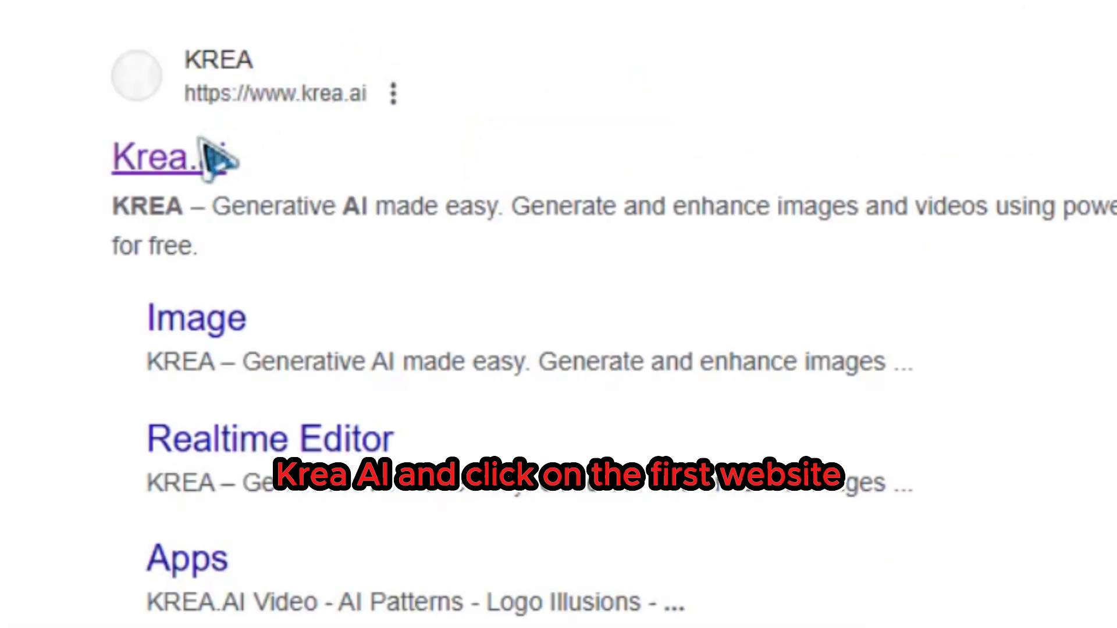
{"action": "left_click", "coordinate": [201, 158]}
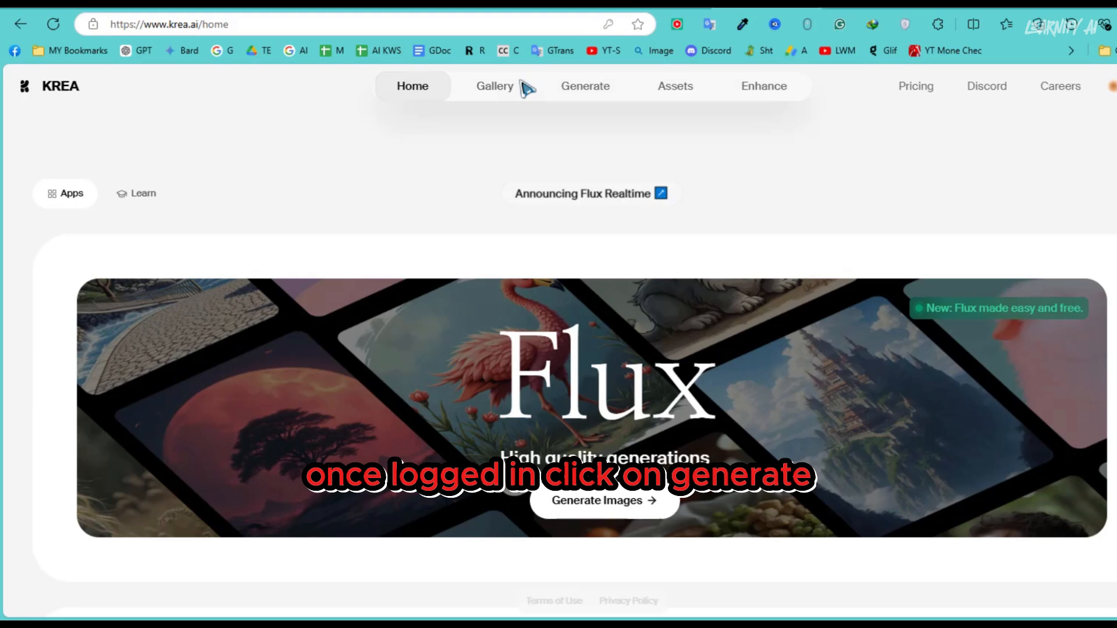
- In Krea's Flux generator, set the aspect ratio to 16:9 and generate images from the copied scene 1 prompt
{"action": "mouse_move", "coordinate": [596, 92]}
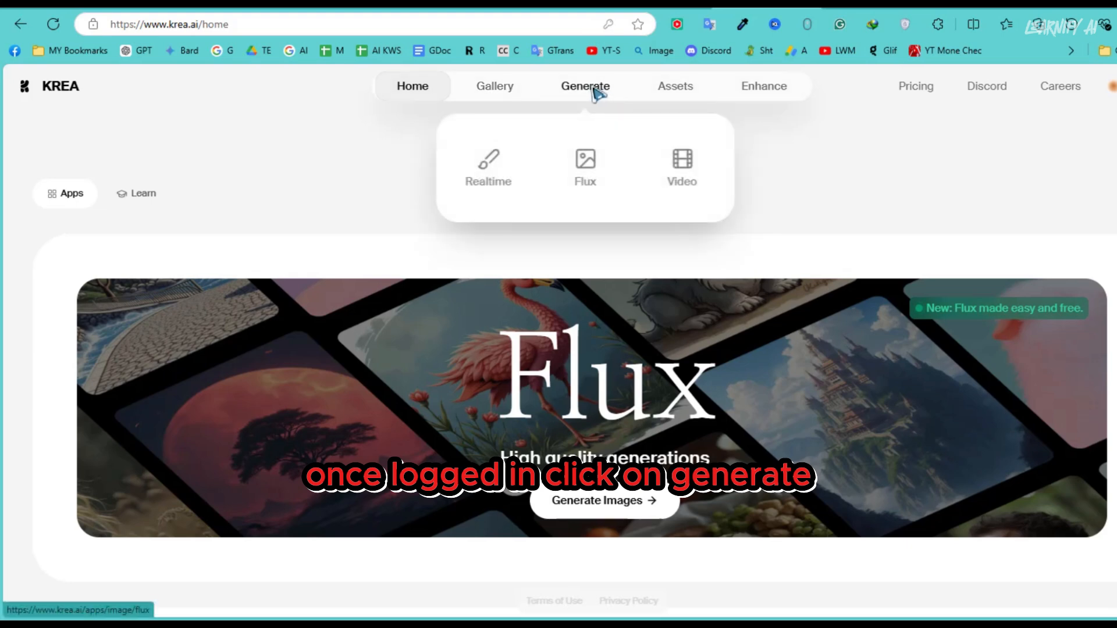
{"action": "left_click", "coordinate": [584, 89]}
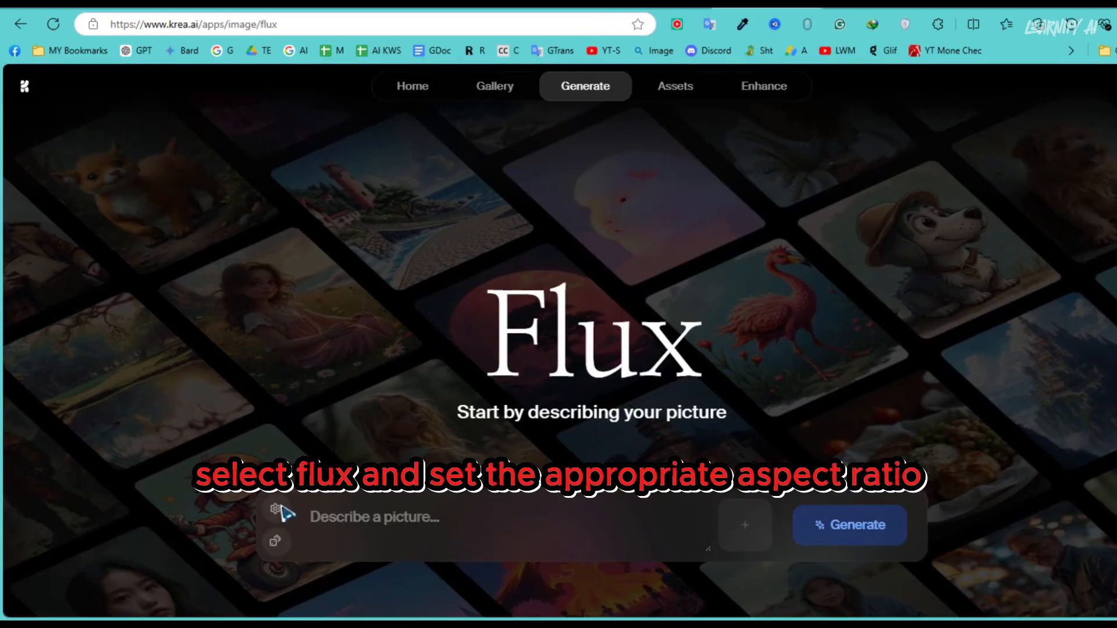
{"action": "left_click", "coordinate": [275, 509]}
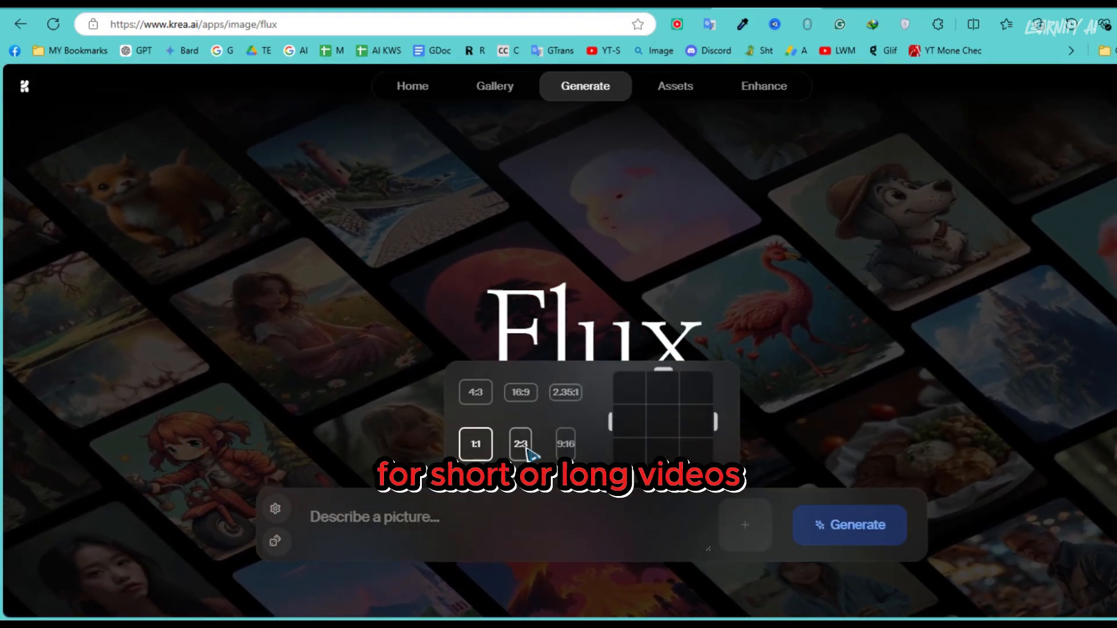
{"action": "left_click", "coordinate": [522, 391]}
{"action": "right_click", "coordinate": [400, 520]}
{"action": "left_click", "coordinate": [434, 320]}
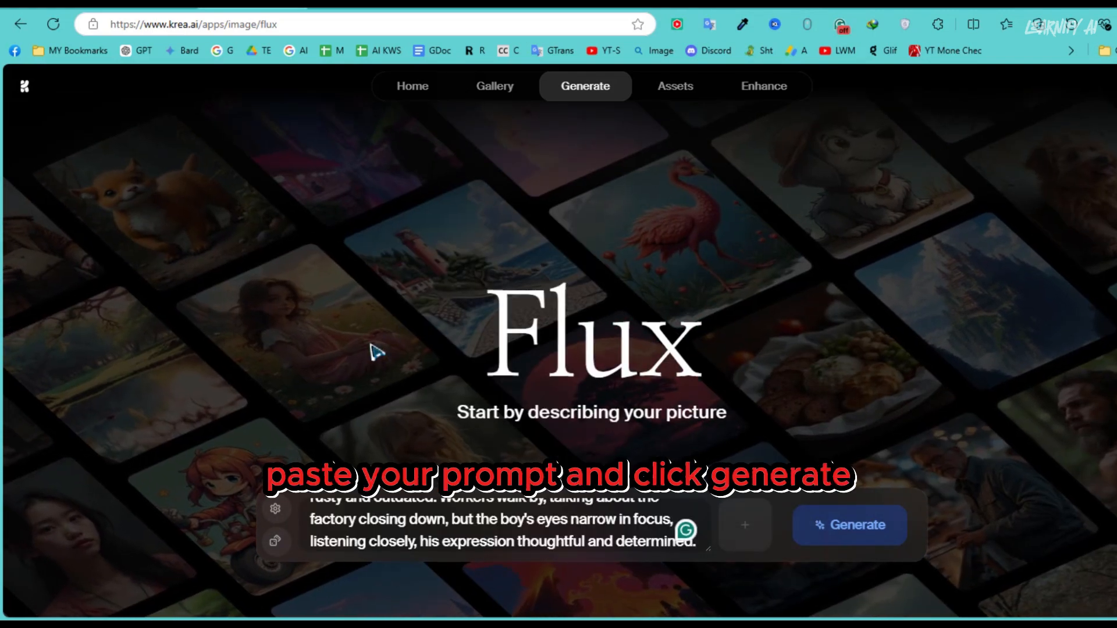
{"action": "left_click", "coordinate": [841, 537]}
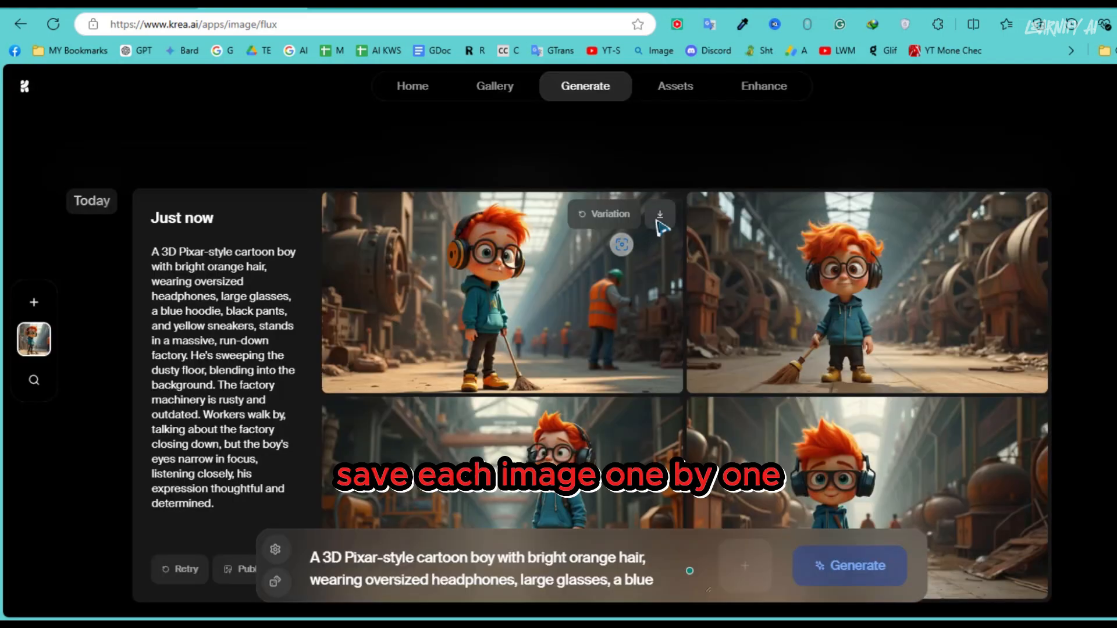
- Save the first generated scene 1 image as a PNG named 1 in the "story image" folder
{"action": "left_click", "coordinate": [975, 99]}
{"action": "type", "text": "1"}
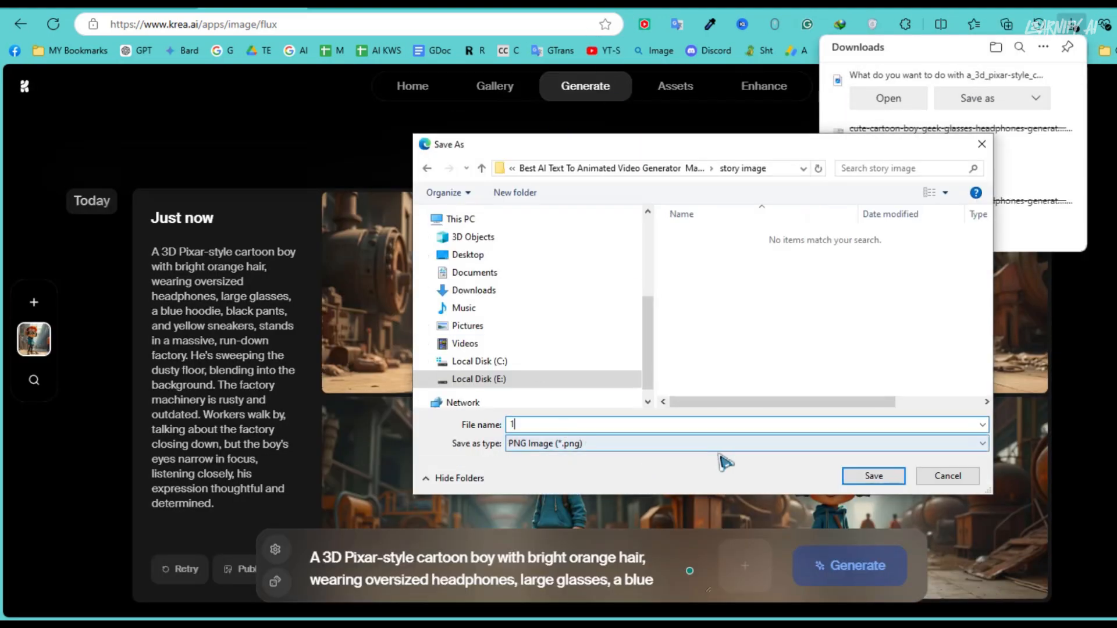
{"action": "key", "text": "Return"}
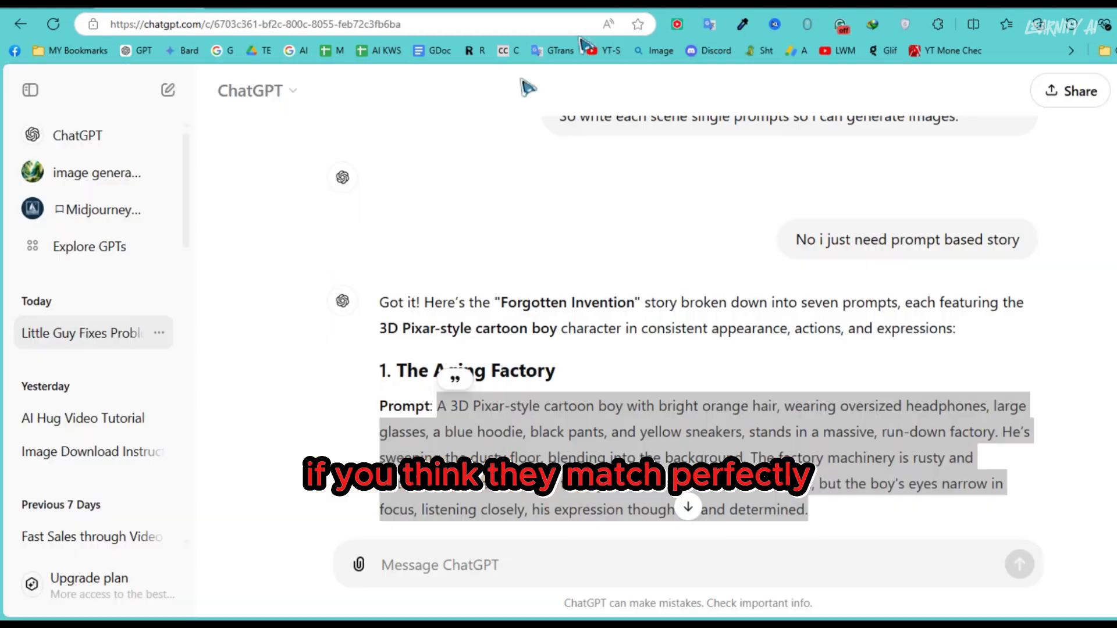
- Compare the character description in ChatGPT's scene 1 prompt with the one in scene 2, "The Workers' Struggles"
{"action": "scroll", "coordinate": [299, 324], "scroll_direction": "down", "scroll_amount": 6}
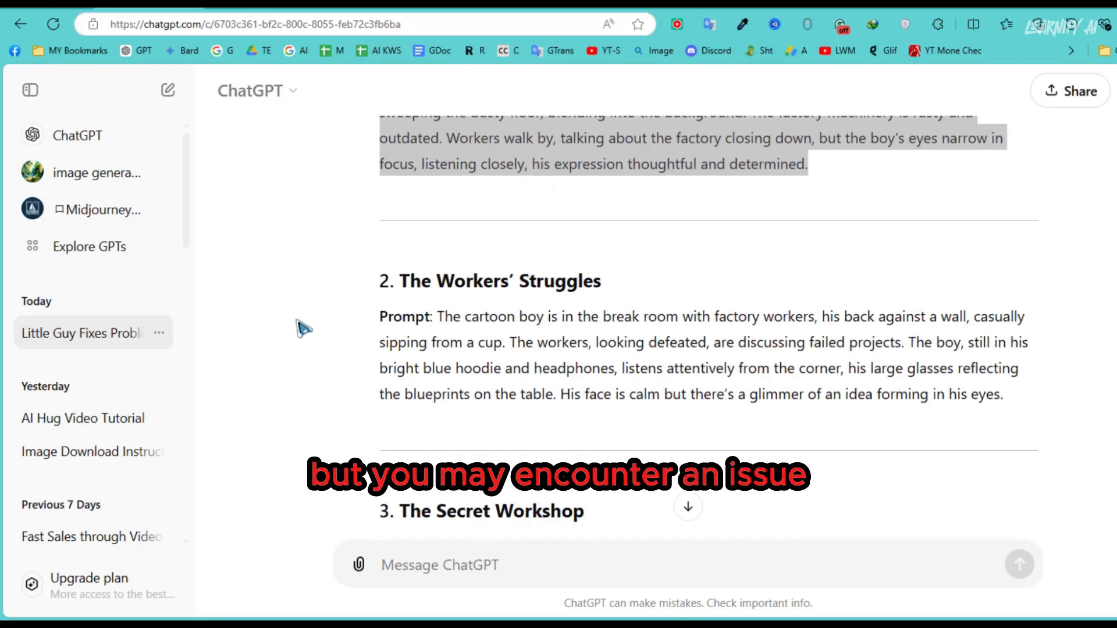
{"action": "left_click_drag", "start_coordinate": [441, 318], "coordinate": [547, 361]}
{"action": "left_click", "coordinate": [488, 340]}
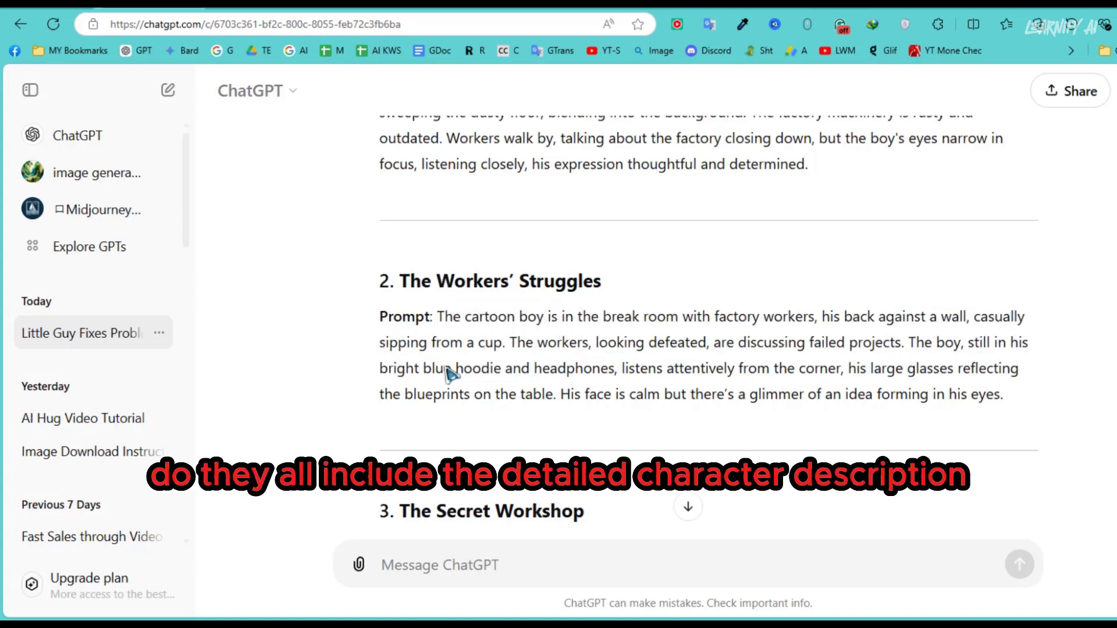
{"action": "scroll", "coordinate": [424, 375], "scroll_direction": "up", "scroll_amount": 3}
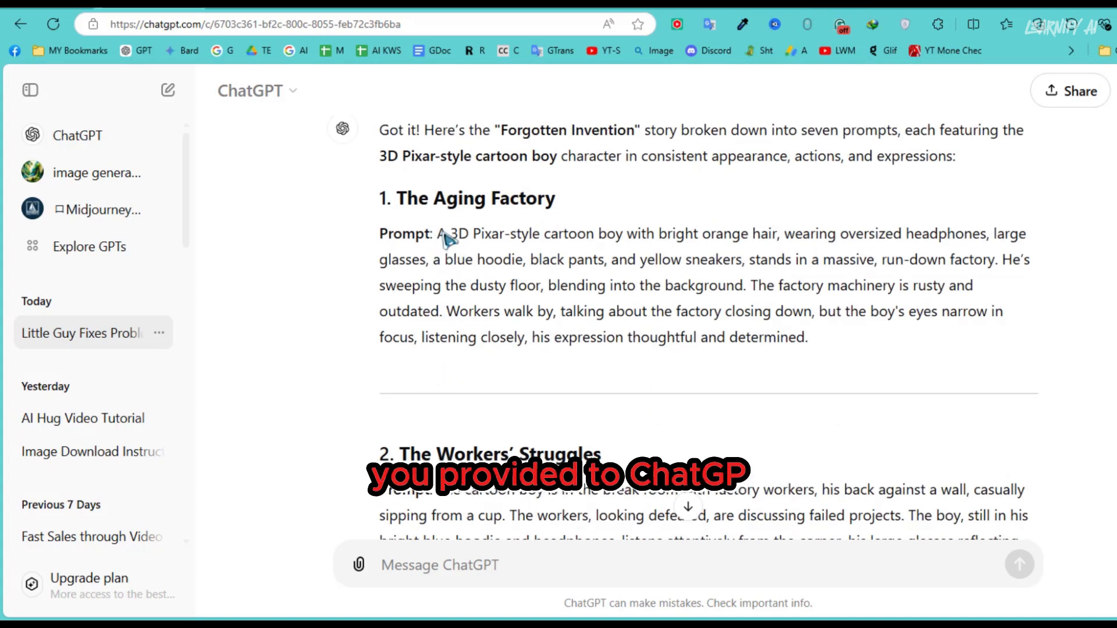
{"action": "left_click_drag", "start_coordinate": [443, 233], "coordinate": [531, 241]}
{"action": "scroll", "coordinate": [442, 248], "scroll_direction": "down", "scroll_amount": 3}
{"action": "left_click_drag", "start_coordinate": [479, 319], "coordinate": [546, 325]}
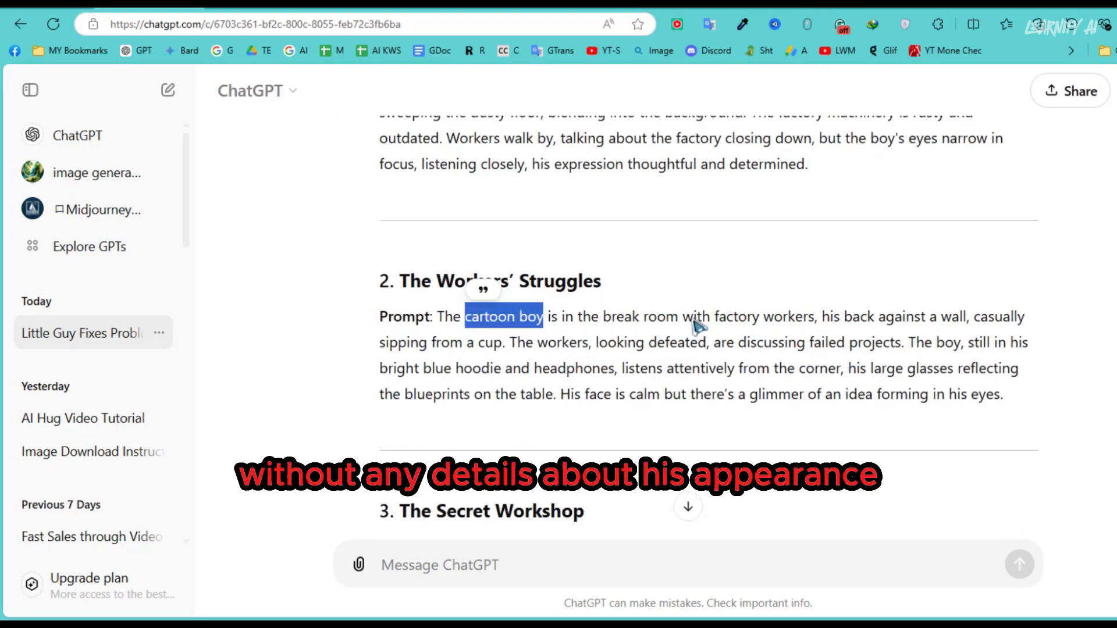
{"action": "left_click", "coordinate": [516, 348]}
{"action": "scroll", "coordinate": [448, 327], "scroll_direction": "up", "scroll_amount": 3}
{"action": "left_click_drag", "start_coordinate": [438, 233], "coordinate": [998, 262]}
{"action": "scroll", "coordinate": [515, 300], "scroll_direction": "down", "scroll_amount": 3}
- Copy the scene 2 prompt, "The Workers' Struggles", from ChatGPT and paste it after the "=====" marker in Notepad
{"action": "left_click_drag", "start_coordinate": [439, 317], "coordinate": [1015, 394]}
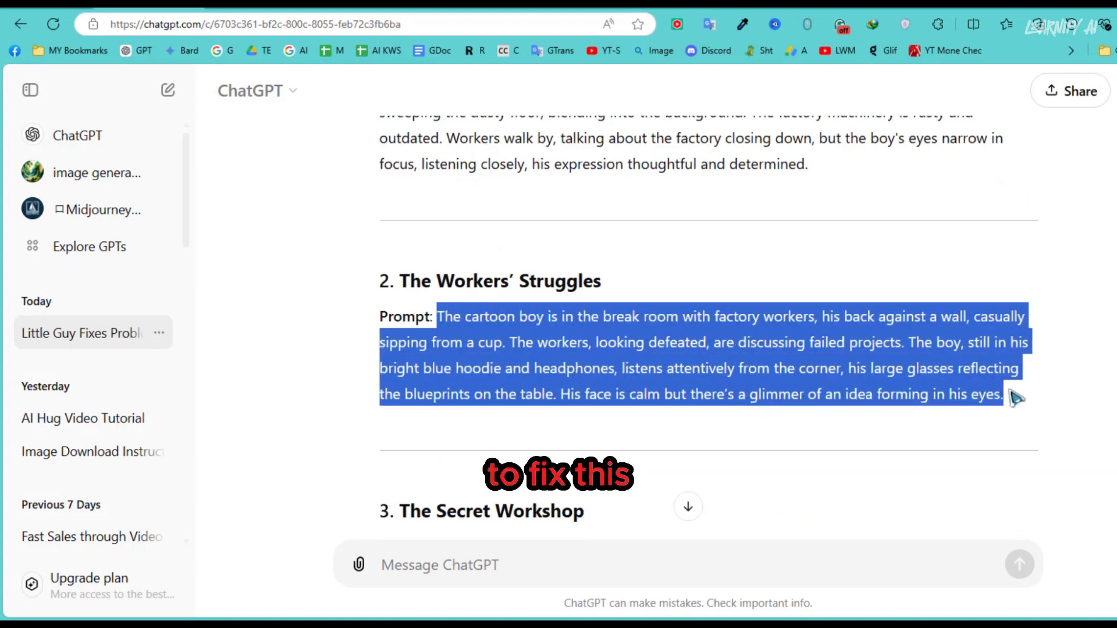
{"action": "right_click", "coordinate": [940, 374]}
{"action": "left_click", "coordinate": [876, 35]}
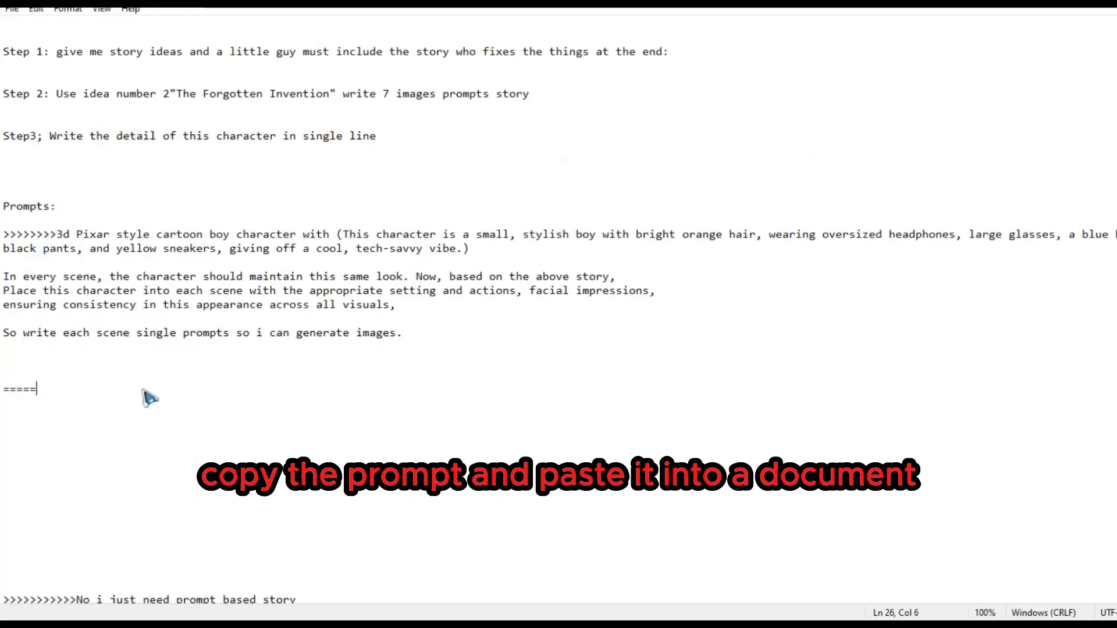
{"action": "key", "text": "ctrl+v"}
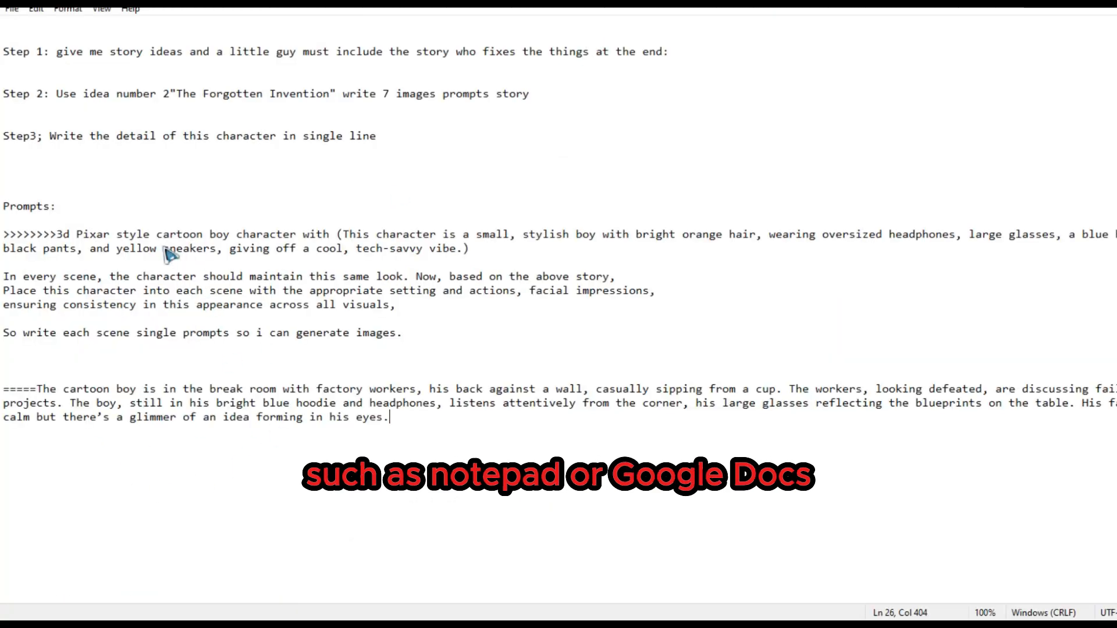
- Replace "cartoon boy" in the pasted scene 2 prompt with the full 3d Pixar style character description, removing its parentheses
{"action": "left_click_drag", "start_coordinate": [132, 234], "coordinate": [474, 251]}
{"action": "right_click", "coordinate": [457, 247]}
{"action": "left_click", "coordinate": [486, 279]}
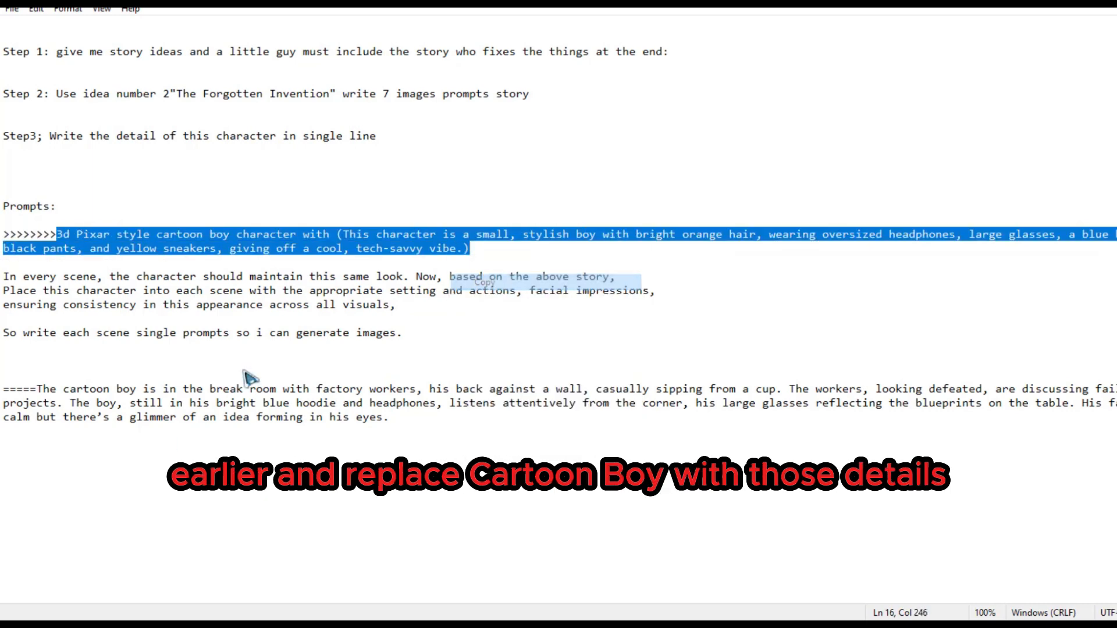
{"action": "left_click_drag", "start_coordinate": [137, 390], "coordinate": [796, 442]}
{"action": "key", "text": "ctrl+v"}
{"action": "key", "text": "BackSpace"}
{"action": "left_click", "coordinate": [351, 389]}
{"action": "key", "text": "BackSpace"}
- Generate the scene 2 images in Krea from the revised Notepad prompt and download the first result
{"action": "left_click", "coordinate": [37, 390]}
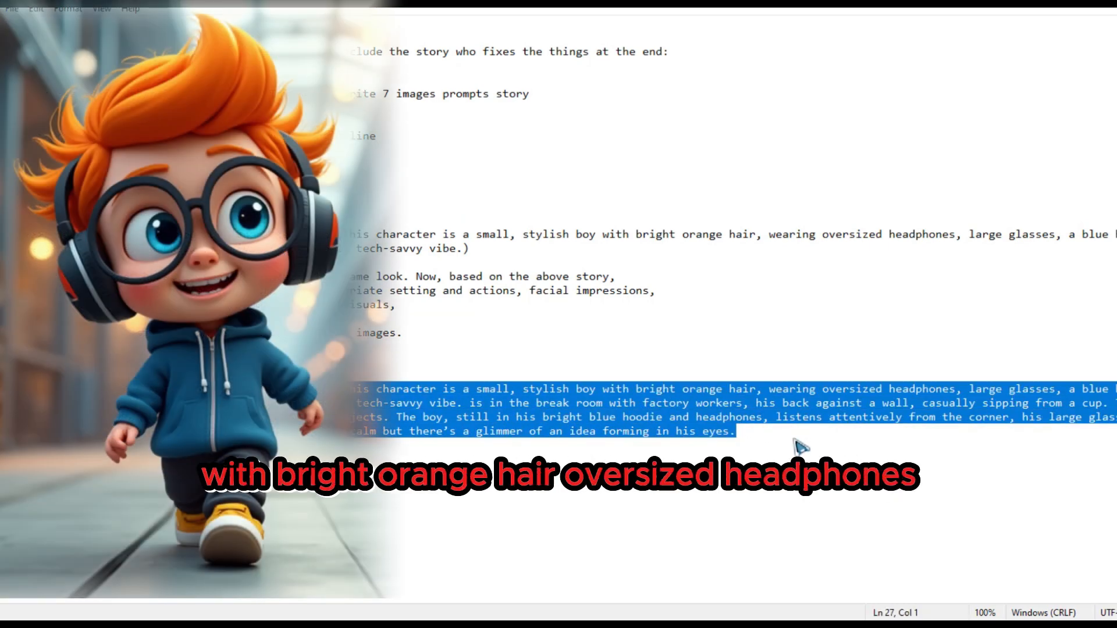
{"action": "right_click", "coordinate": [732, 422]}
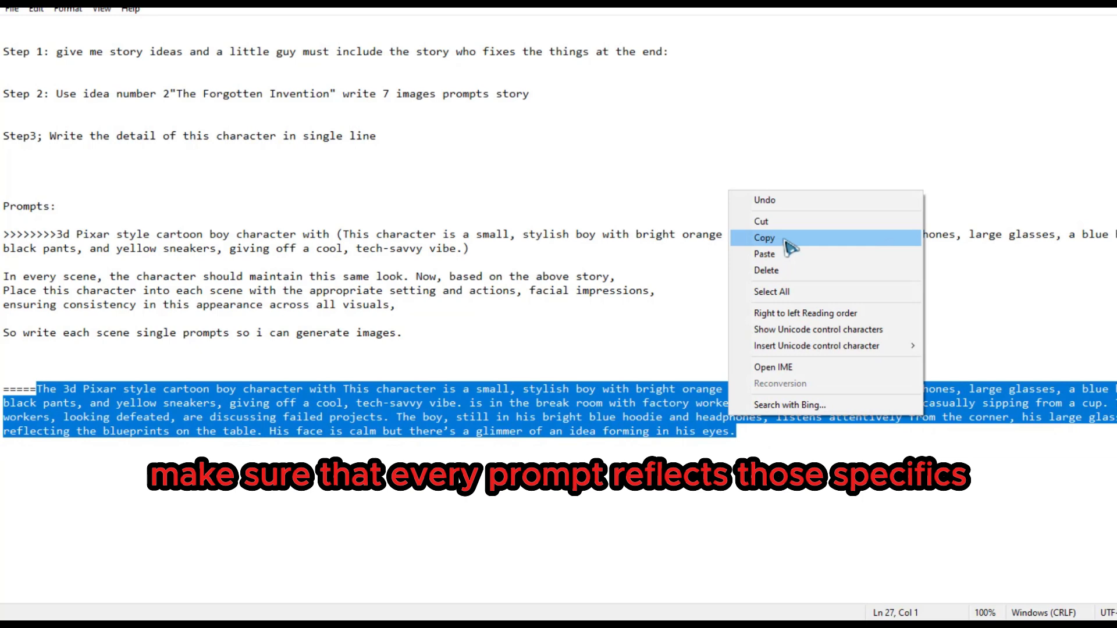
{"action": "left_click", "coordinate": [764, 238]}
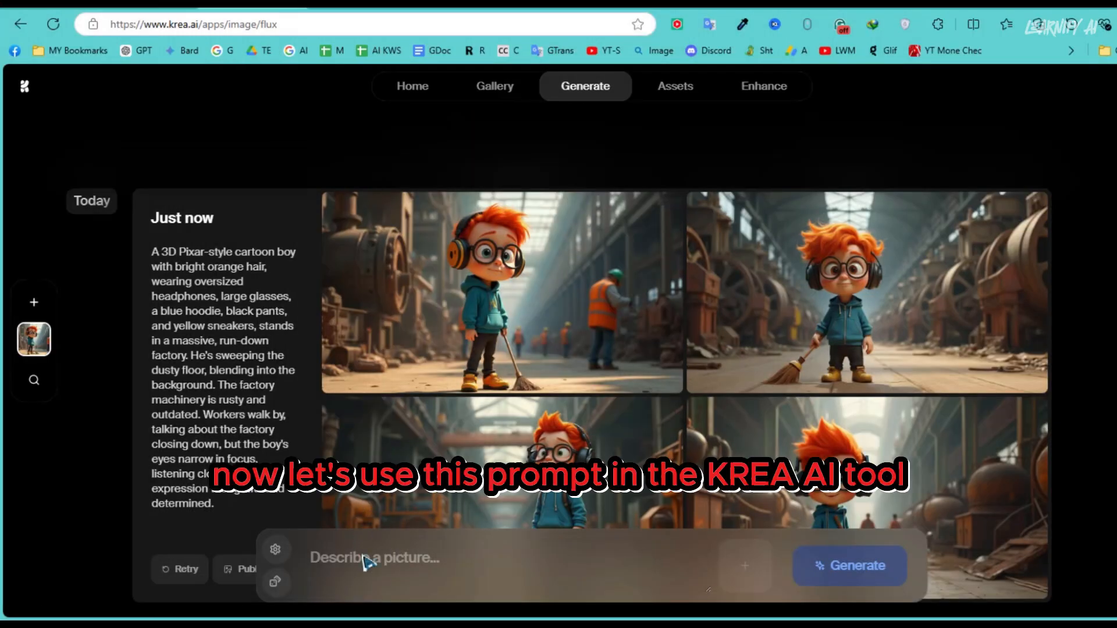
{"action": "left_click", "coordinate": [365, 560]}
{"action": "right_click", "coordinate": [365, 561]}
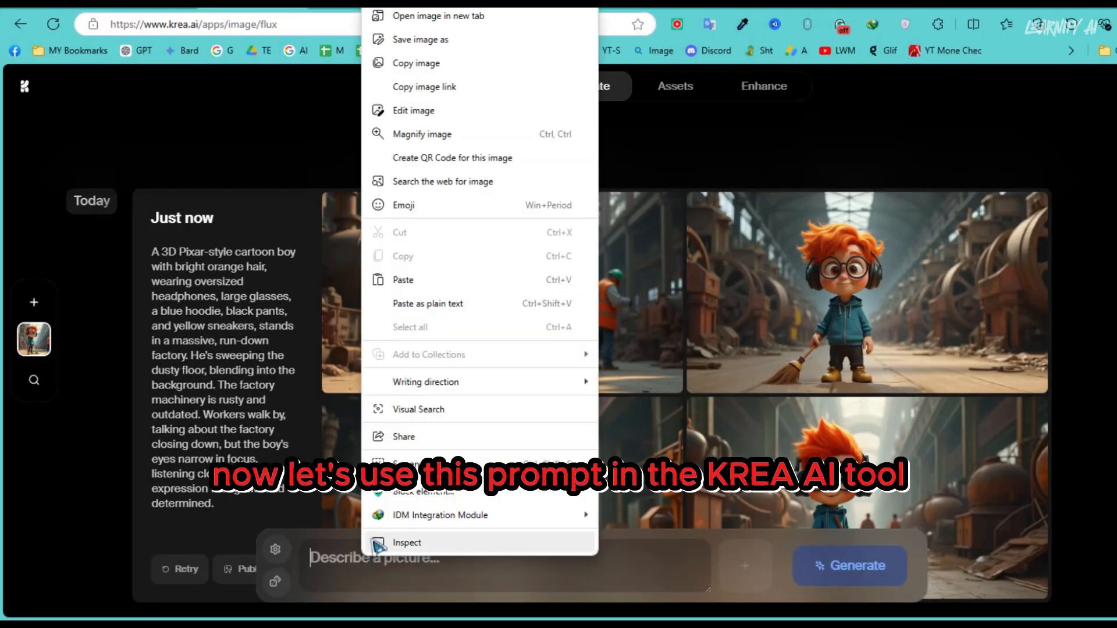
{"action": "left_click", "coordinate": [399, 280]}
{"action": "key", "text": "Return"}
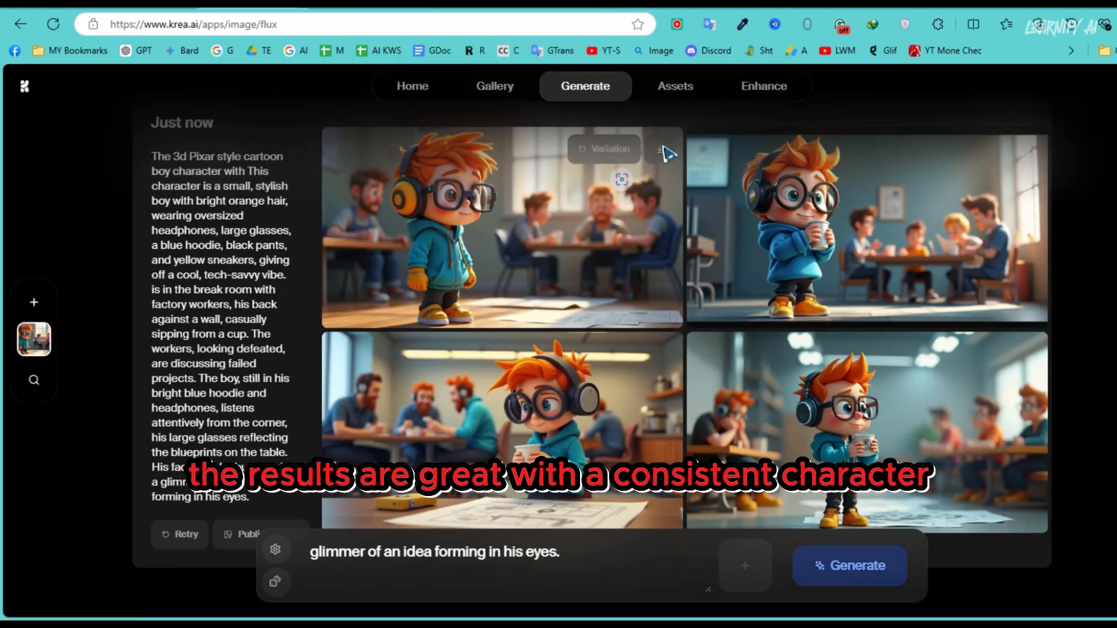
{"action": "left_click", "coordinate": [663, 152]}
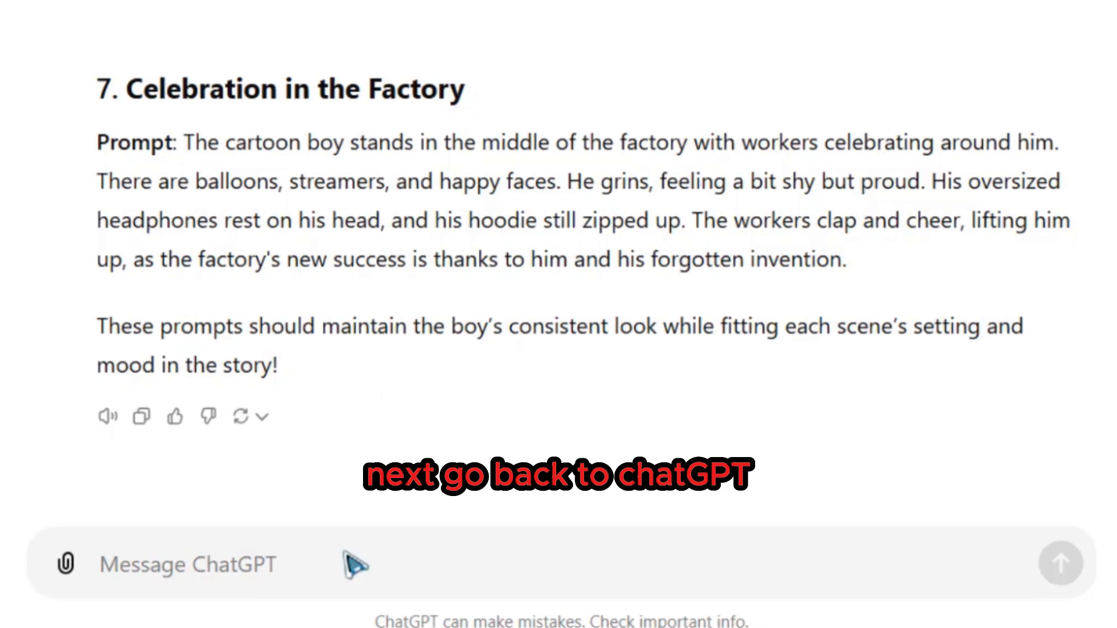
- Send "Now write the narration line for each scene:" in the ChatGPT conversation
{"action": "key", "text": "ctrl+v"}
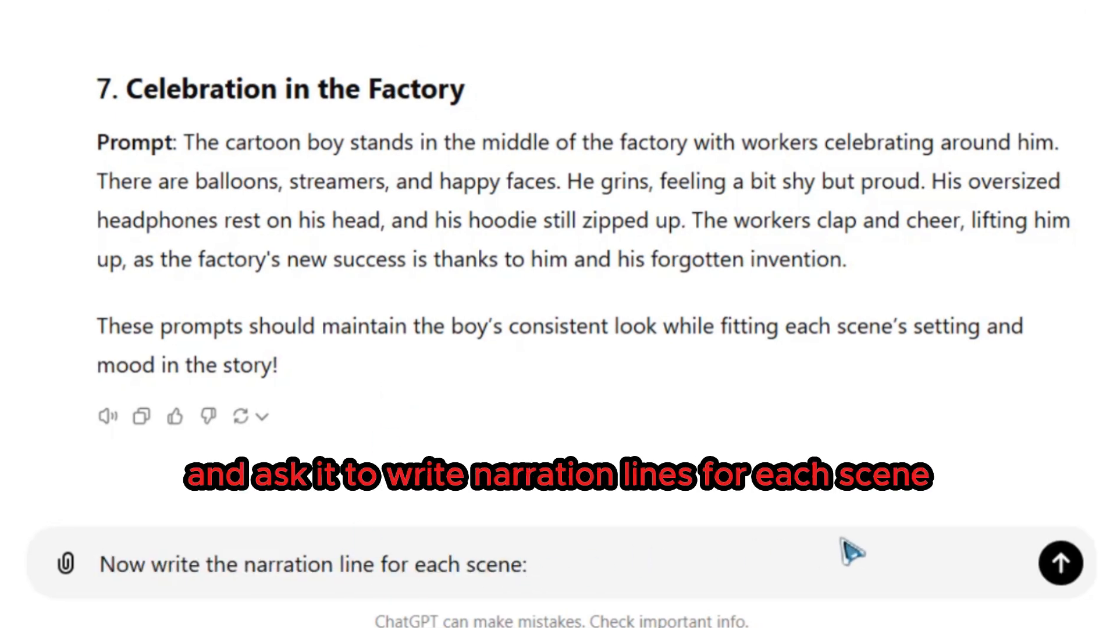
{"action": "left_click", "coordinate": [1060, 564]}
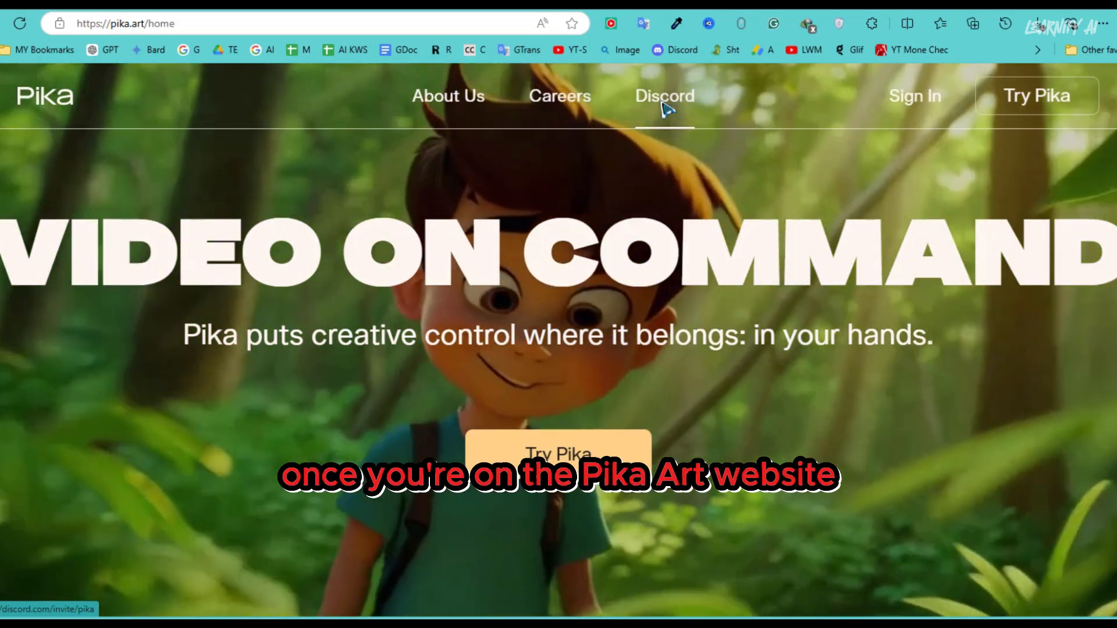
{"action": "left_click", "coordinate": [665, 98]}
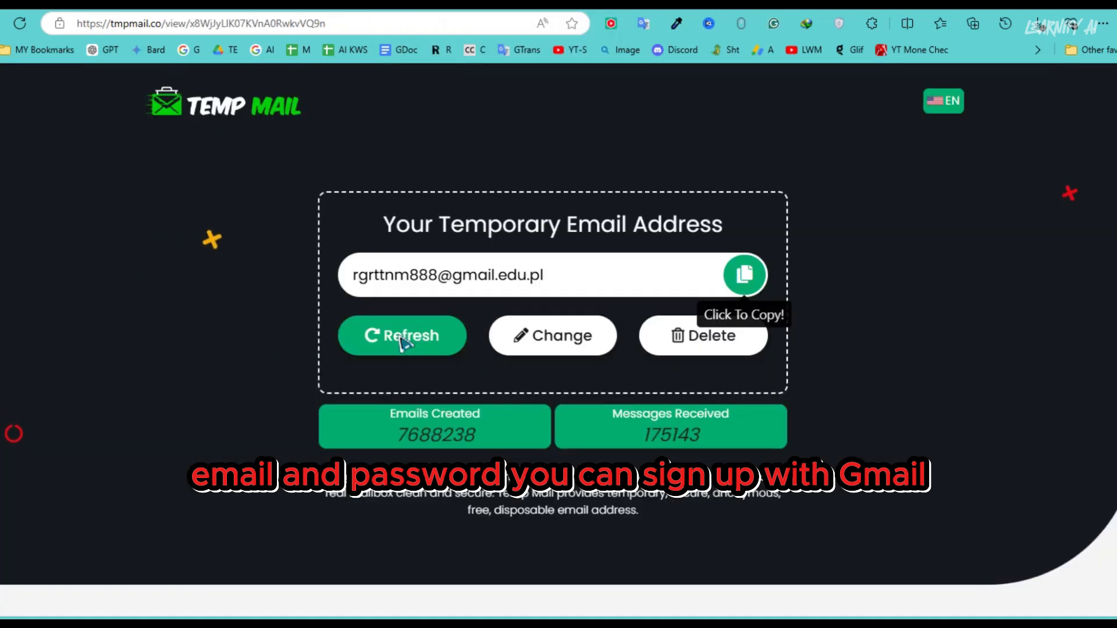
- Open Discord's verification message in the temporary mail inbox, verify the email address, and continue to Discord
{"action": "left_click", "coordinate": [404, 340]}
{"action": "scroll", "coordinate": [175, 344], "scroll_direction": "down", "scroll_amount": 6}
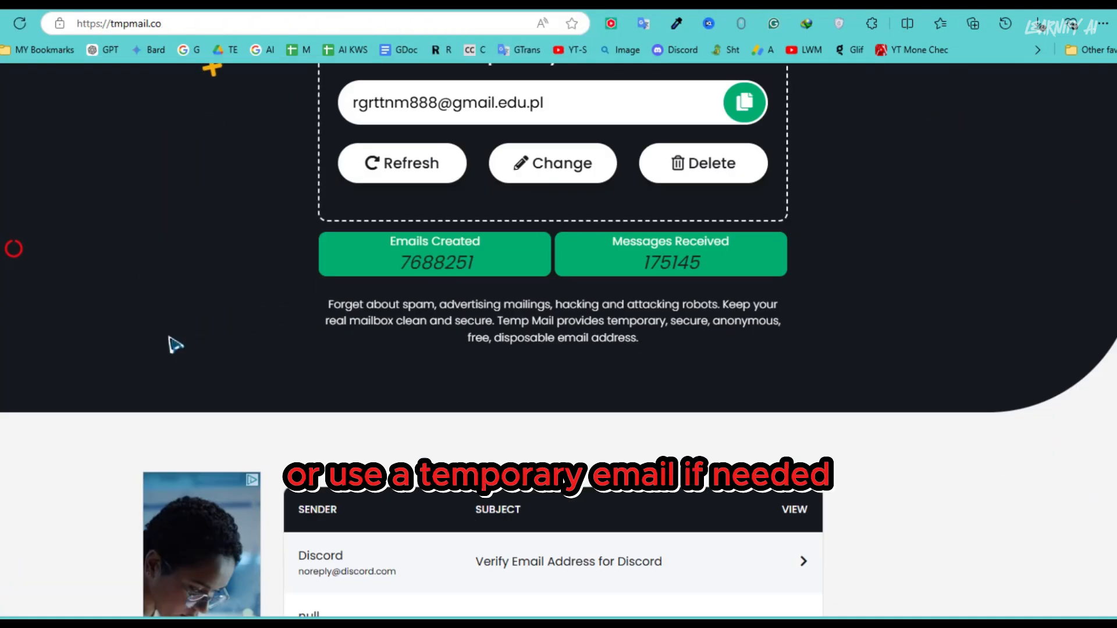
{"action": "left_click", "coordinate": [521, 392]}
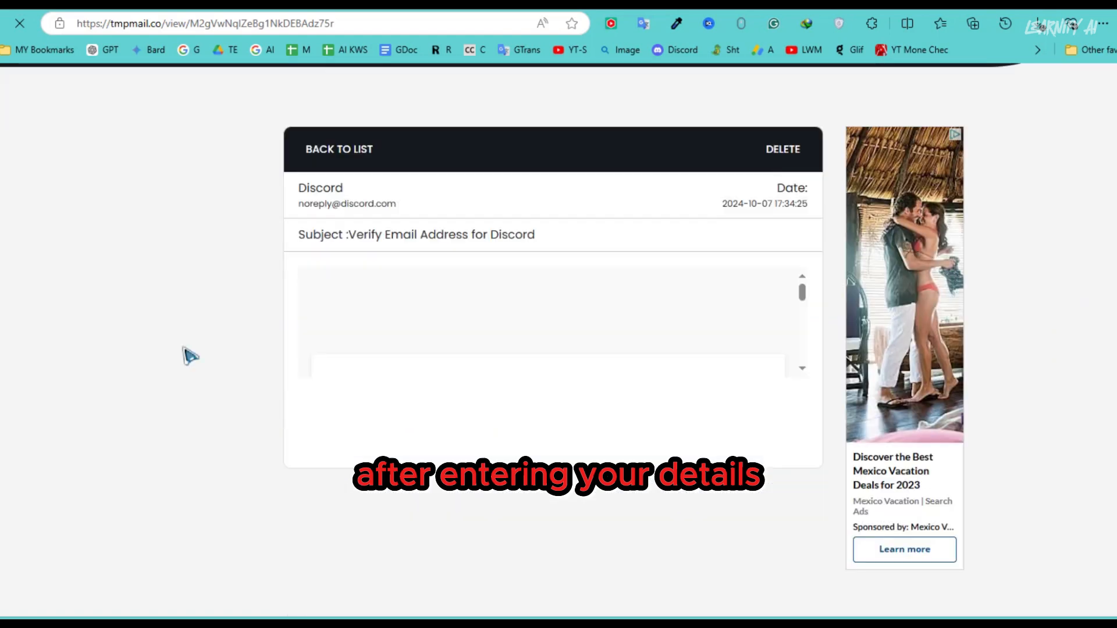
{"action": "left_click", "coordinate": [565, 524]}
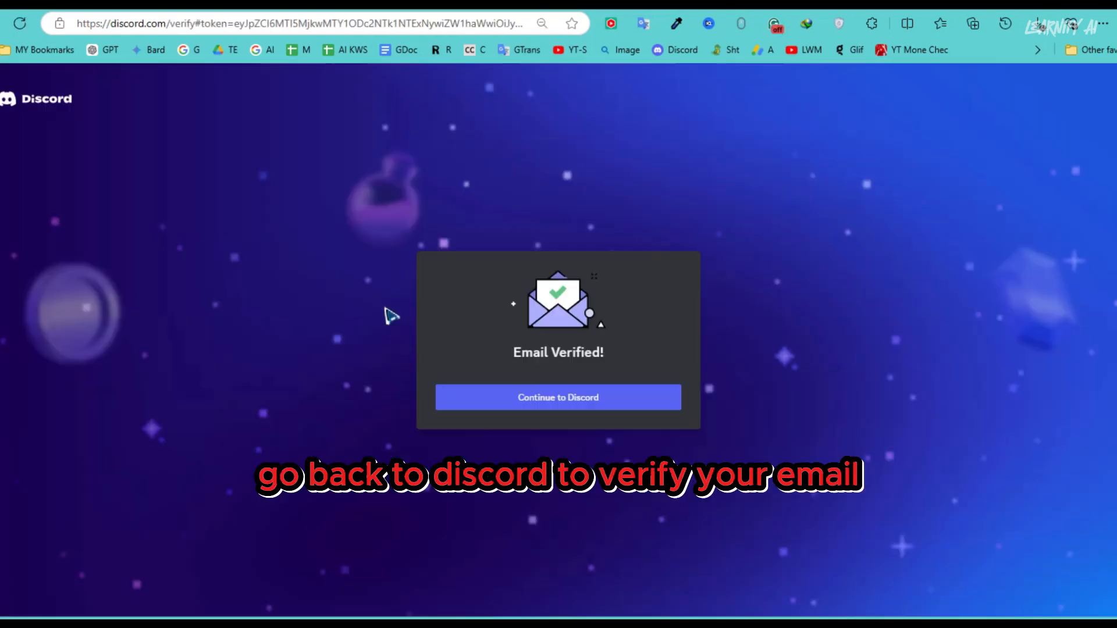
{"action": "left_click", "coordinate": [499, 401]}
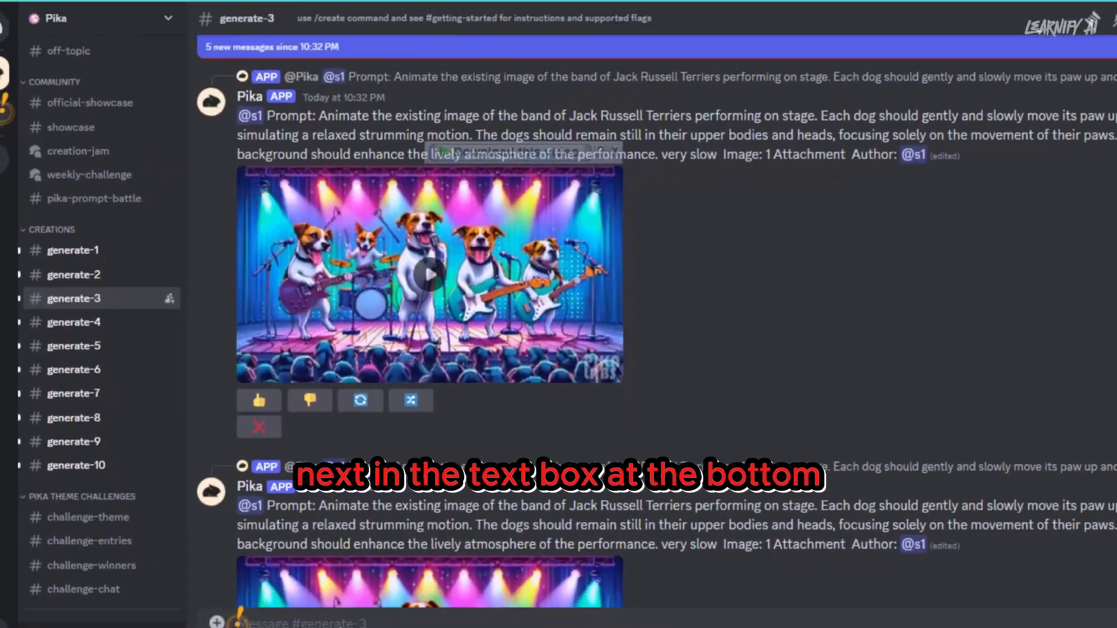
- In Pika's generate-3 channel, submit the /create command with image 1.png and the prompt "He's sweeping the dusty floor"
{"action": "type", "text": "/create"}
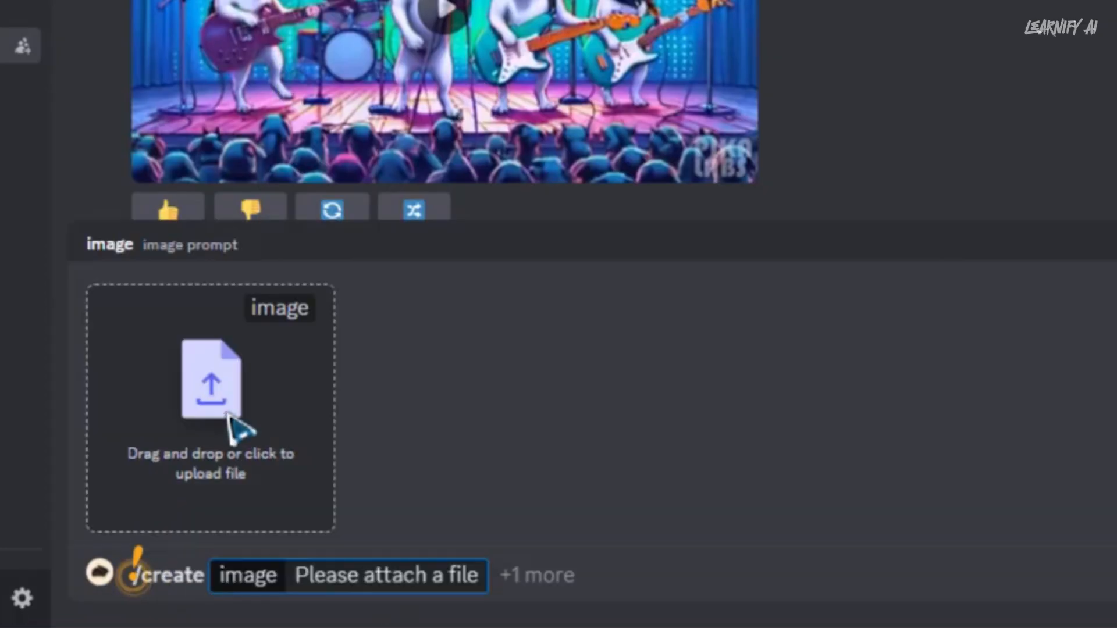
{"action": "left_click", "coordinate": [239, 425]}
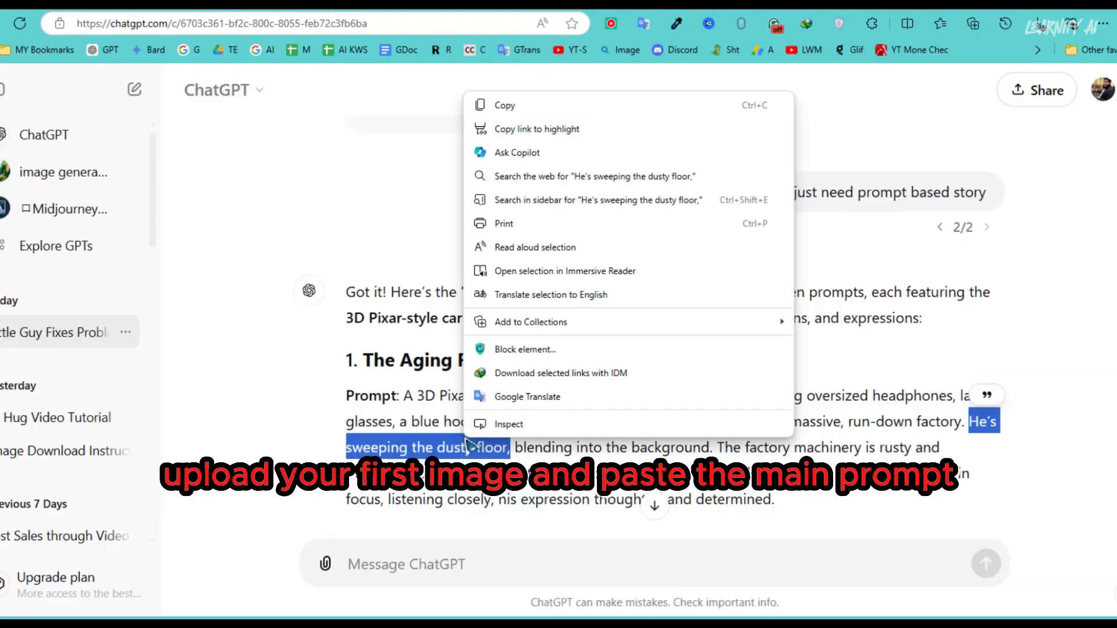
{"action": "left_click", "coordinate": [529, 114]}
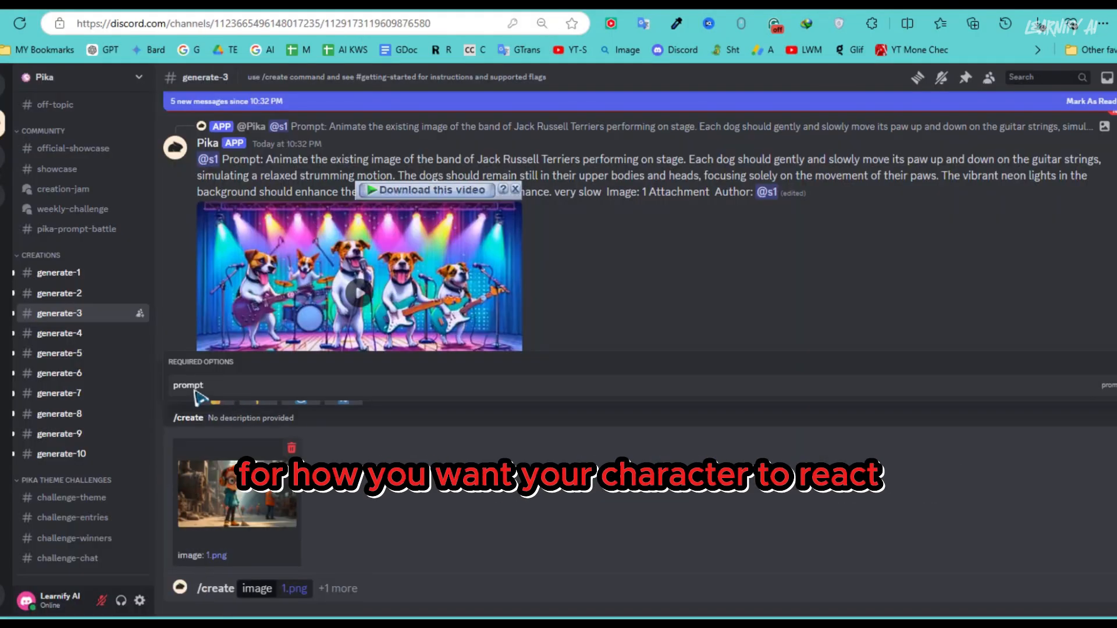
{"action": "left_click", "coordinate": [198, 396]}
{"action": "key", "text": "Return"}
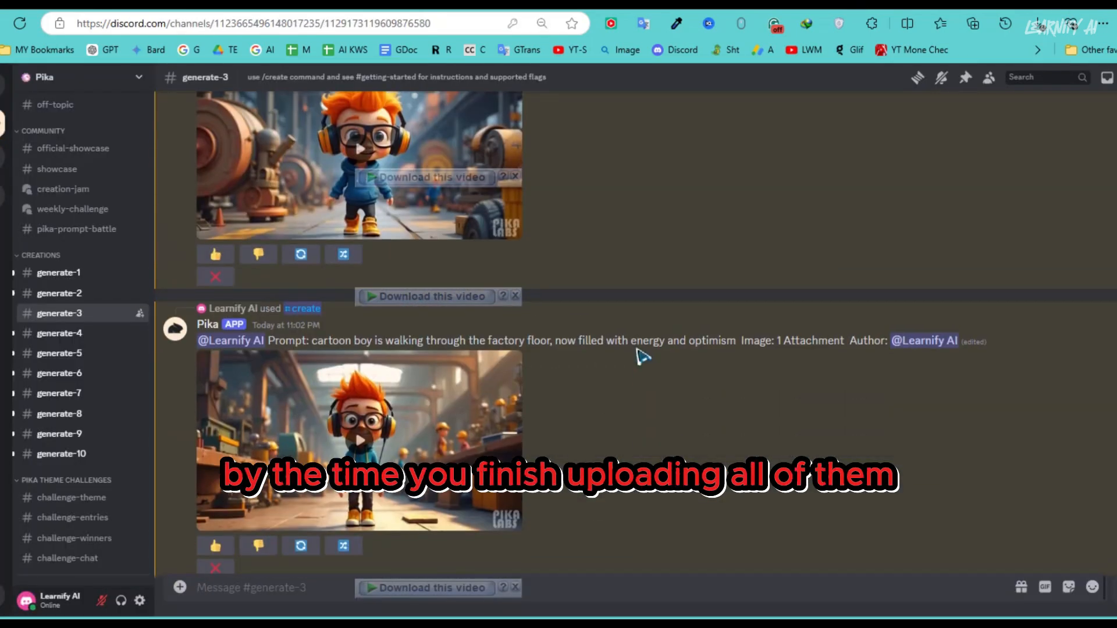
- Find the "He's sweeping the dusty floor" animation in the Pika channel and download it into the "image to video" folder
{"action": "scroll", "coordinate": [642, 356], "scroll_direction": "up", "scroll_amount": 10}
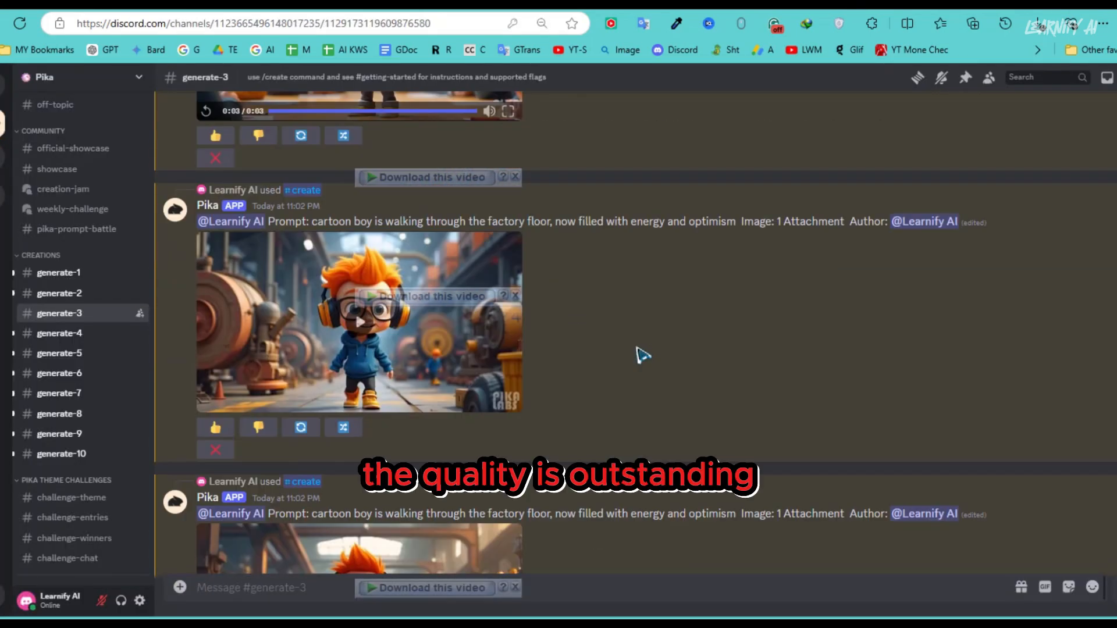
{"action": "scroll", "coordinate": [642, 356], "scroll_direction": "up", "scroll_amount": 10}
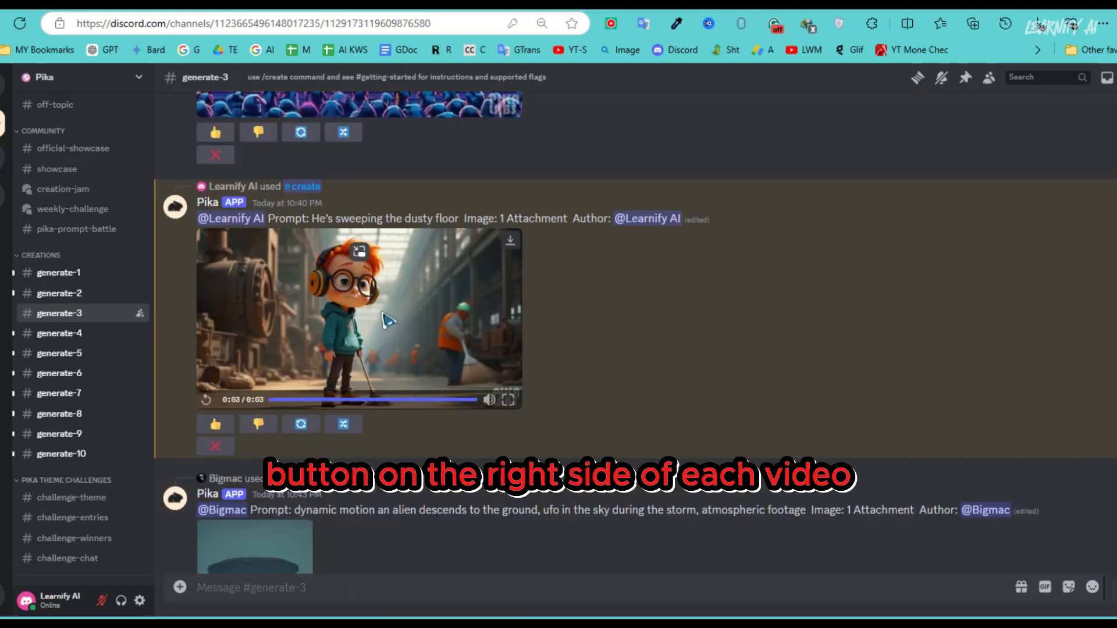
{"action": "left_click", "coordinate": [510, 240]}
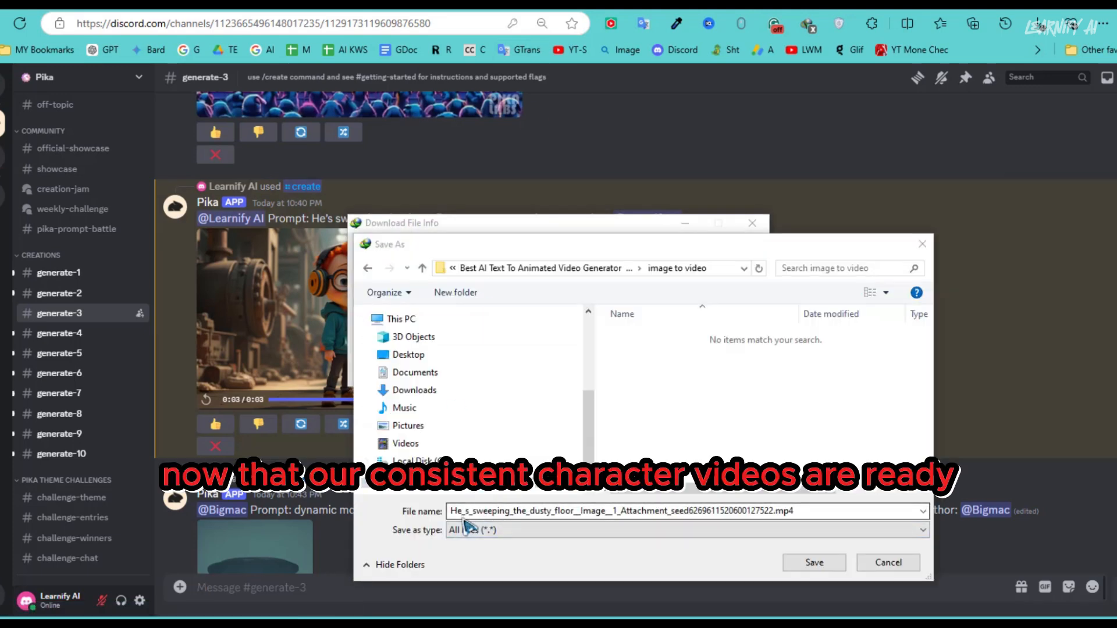
{"action": "left_click", "coordinate": [814, 563]}
{"action": "left_click", "coordinate": [558, 376]}
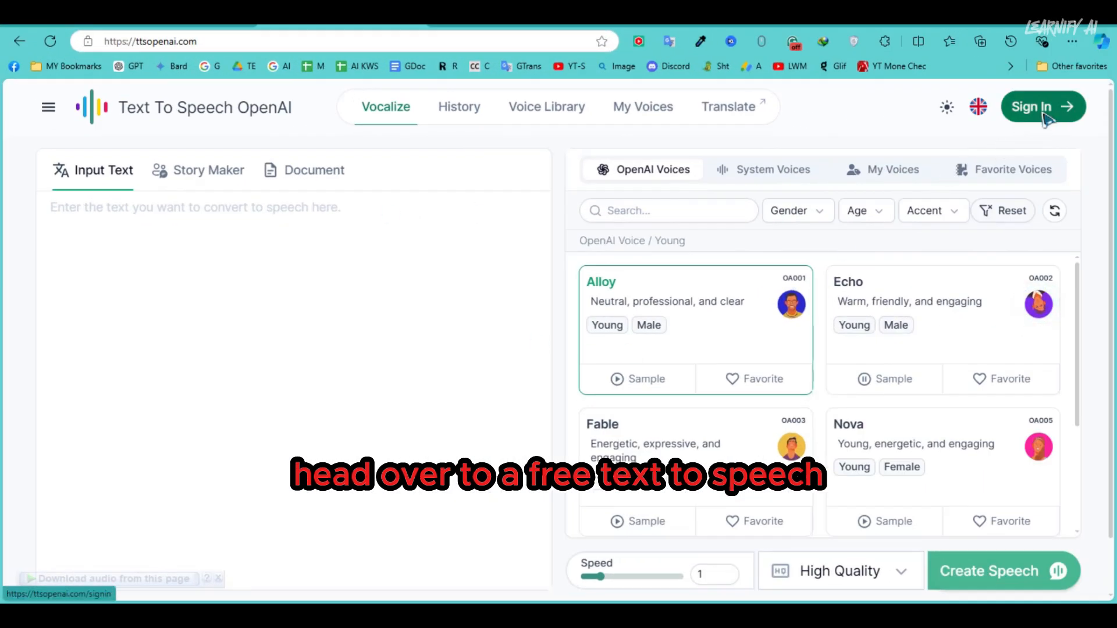
- Sign in to Text To Speech OpenAI with Google and enter the copied scene narration as the input text
{"action": "left_click", "coordinate": [1046, 118]}
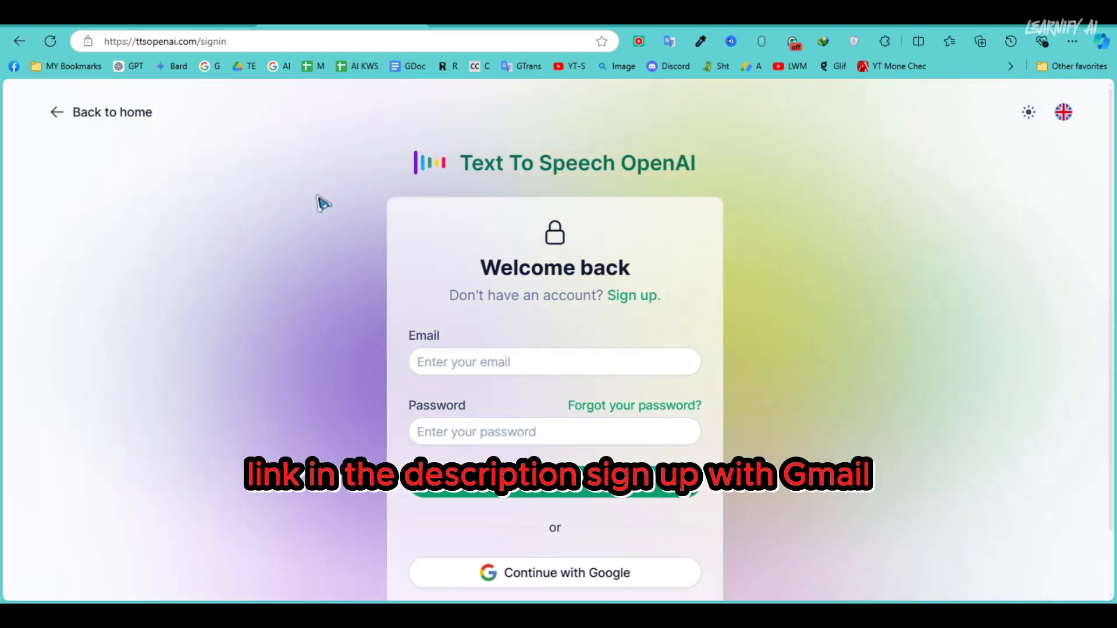
{"action": "left_click", "coordinate": [539, 575]}
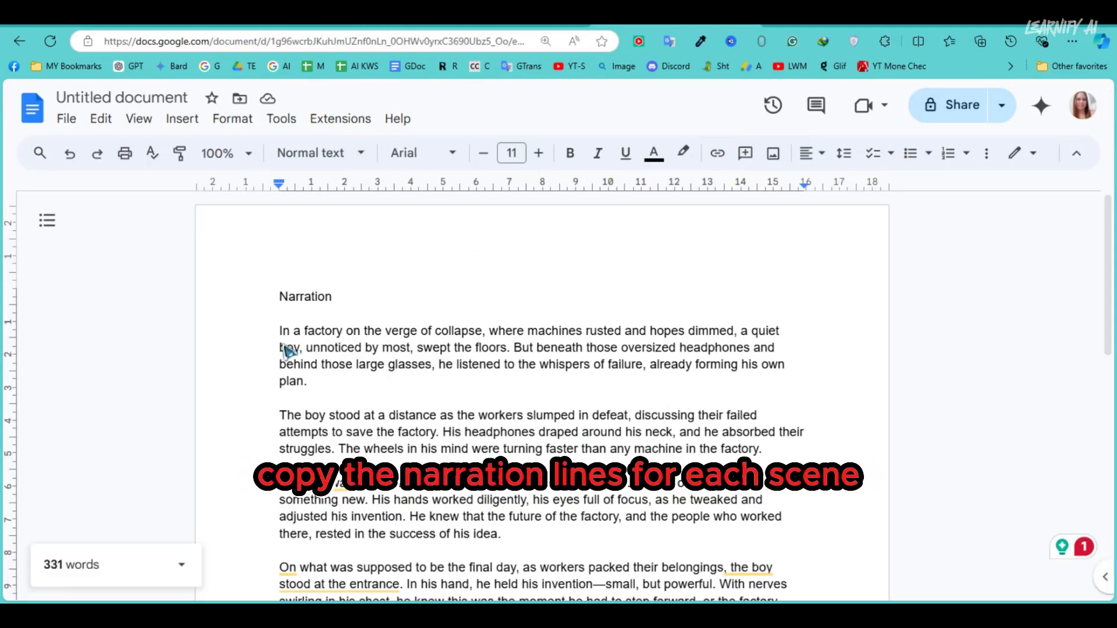
{"action": "left_click_drag", "start_coordinate": [286, 350], "coordinate": [458, 537]}
{"action": "right_click", "coordinate": [456, 399]}
{"action": "left_click", "coordinate": [501, 194]}
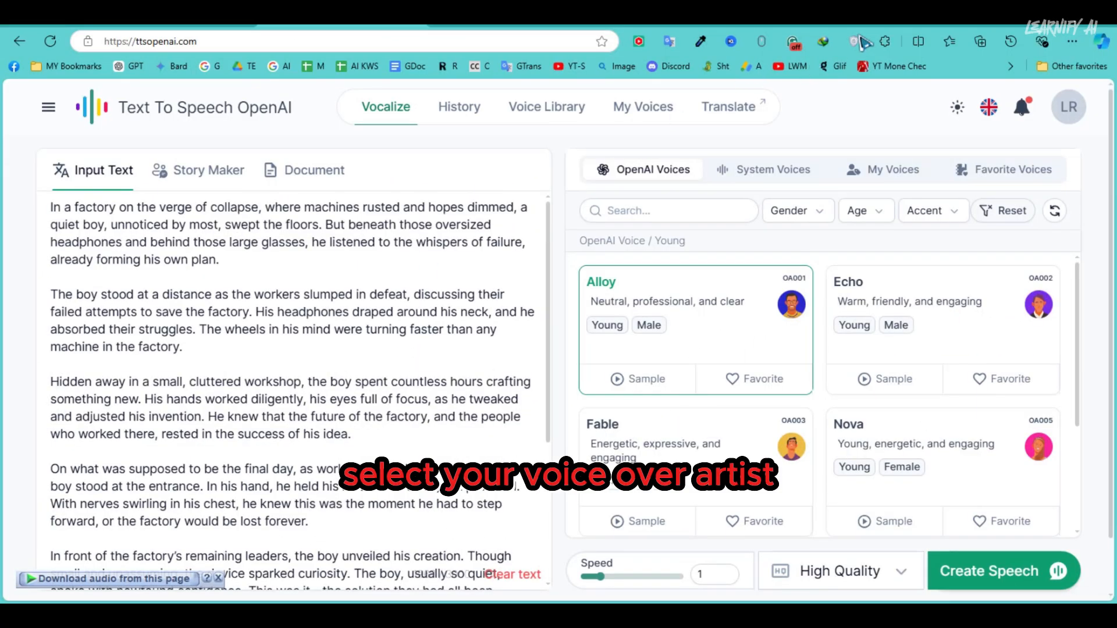
- Create the narration speech with the Echo voice and download the audio
{"action": "left_click", "coordinate": [941, 310]}
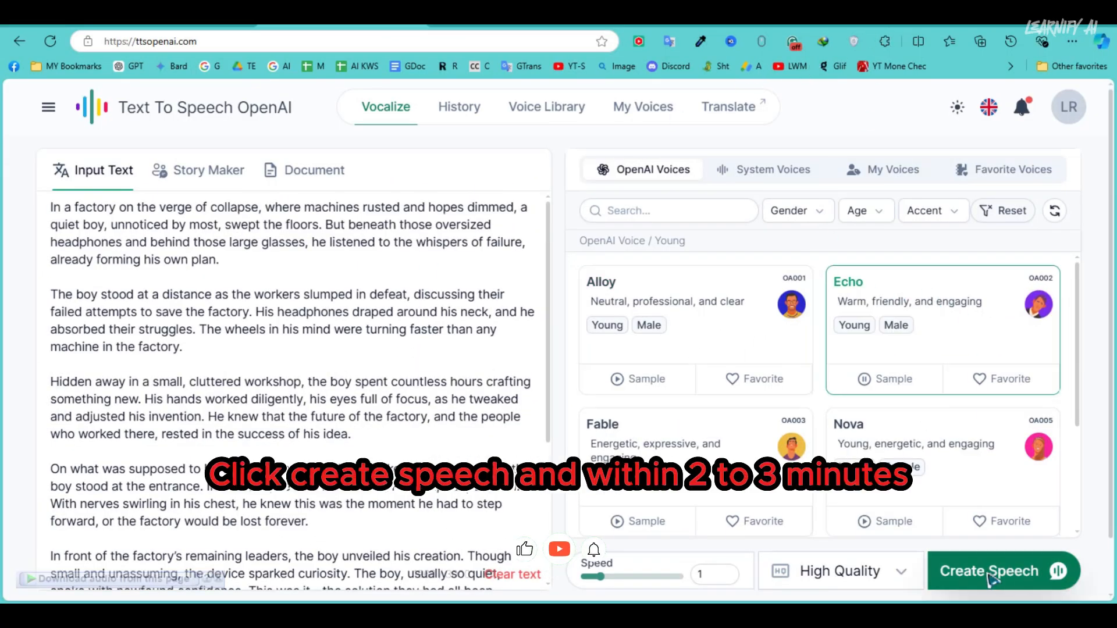
{"action": "left_click", "coordinate": [990, 575]}
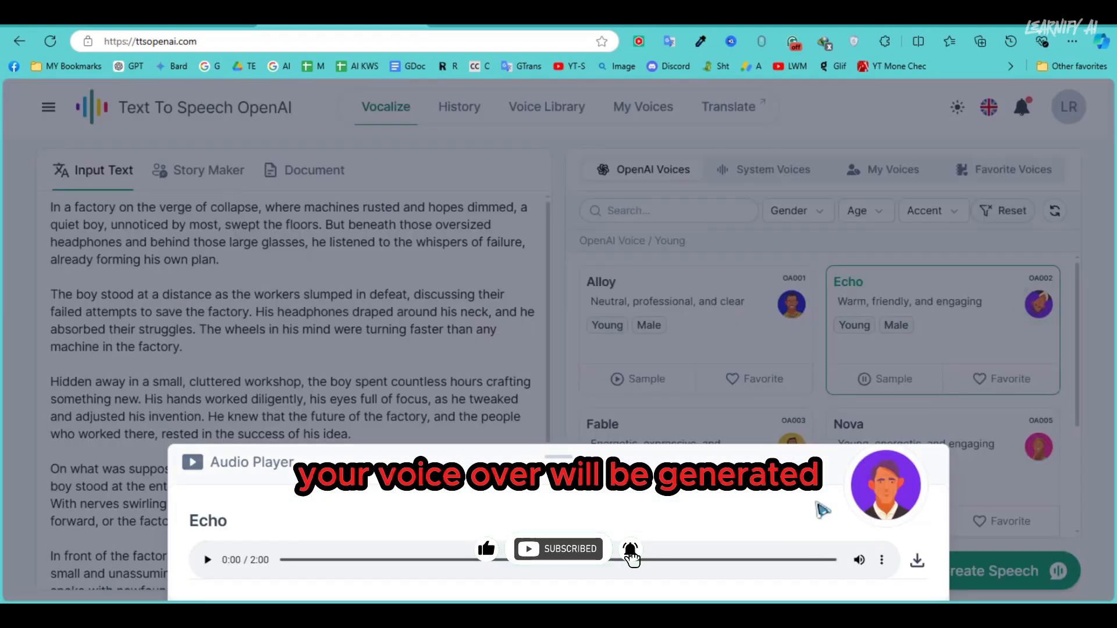
{"action": "left_click", "coordinate": [917, 562]}
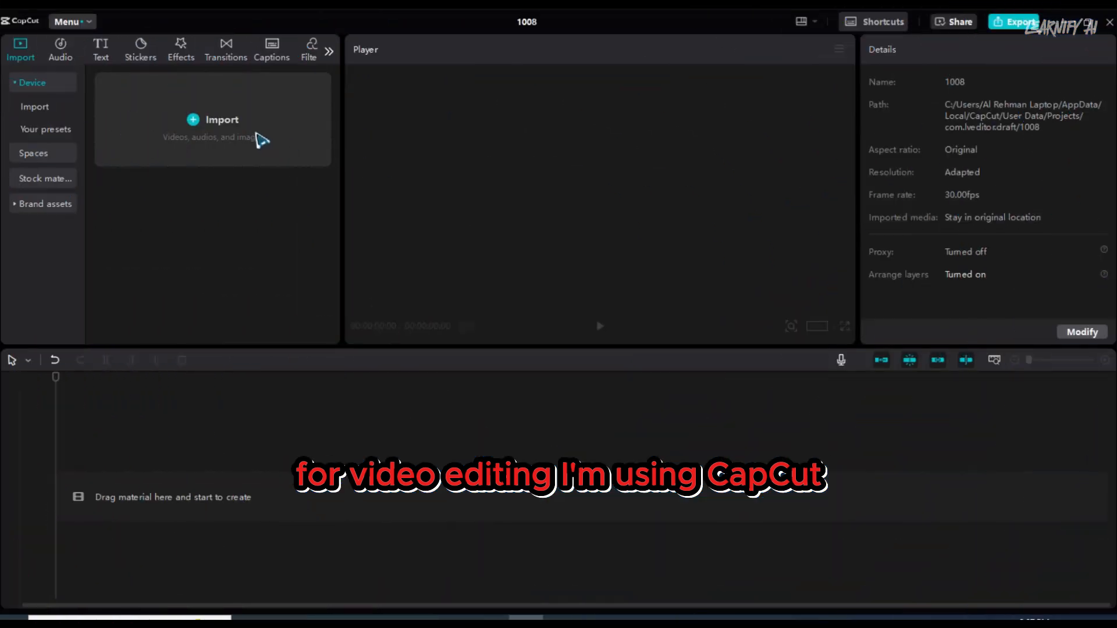
- Start a new CapCut project and place the imported "project voiceover final.mp3" on the timeline
{"action": "left_click", "coordinate": [322, 137]}
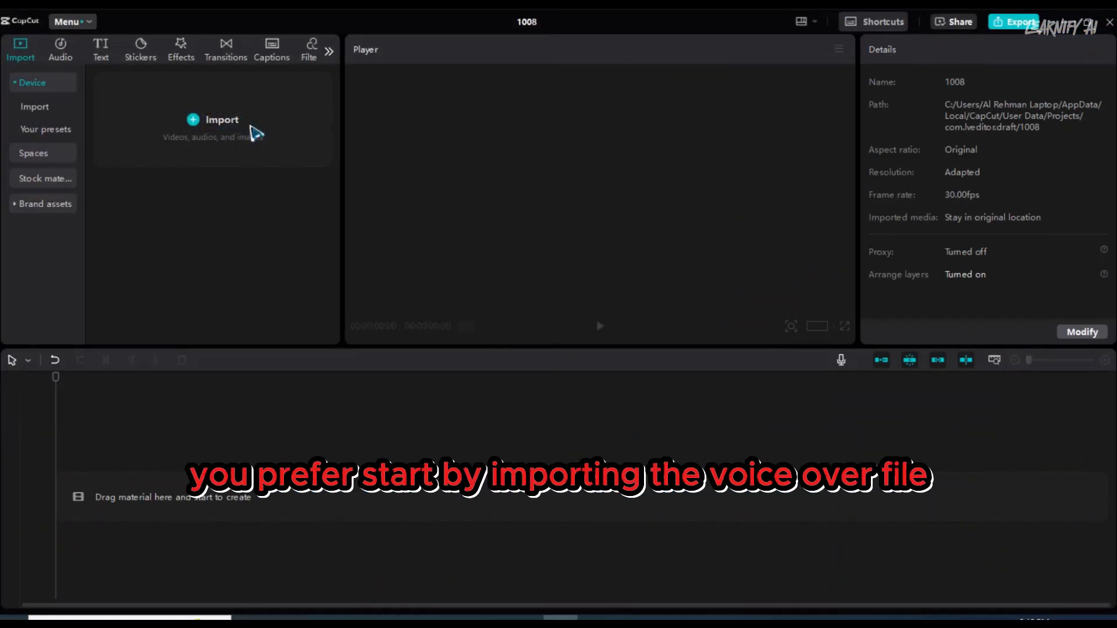
{"action": "left_click_drag", "start_coordinate": [149, 182], "coordinate": [96, 494]}
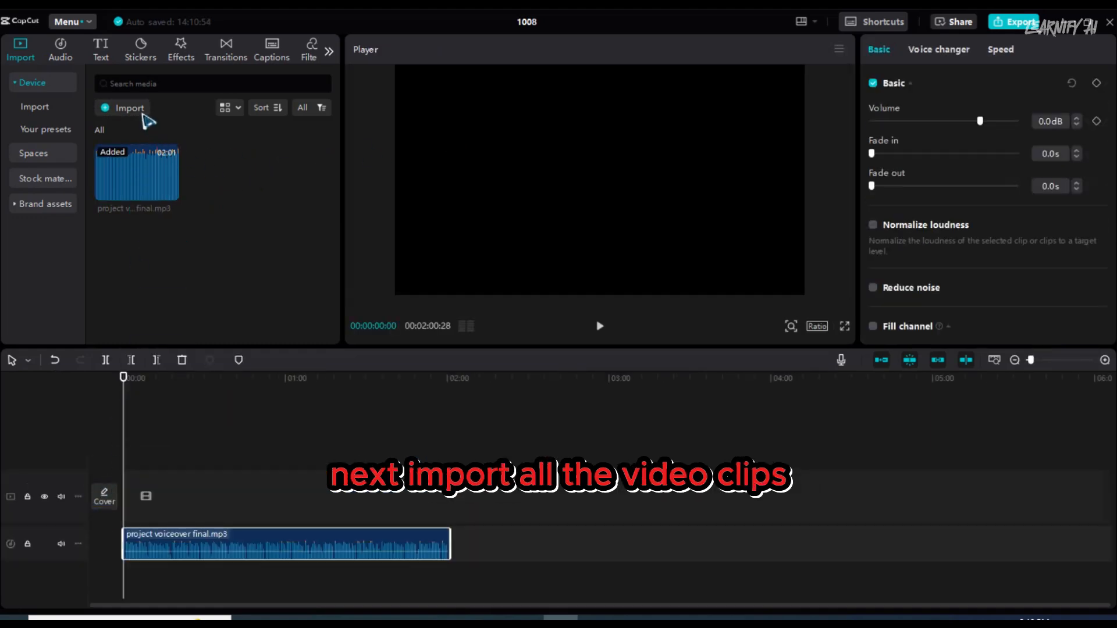
- Import all the downloaded animation clips and add them to the timeline above the voiceover
{"action": "left_click", "coordinate": [130, 109]}
{"action": "key", "text": "ctrl+a"}
{"action": "key", "text": "Return"}
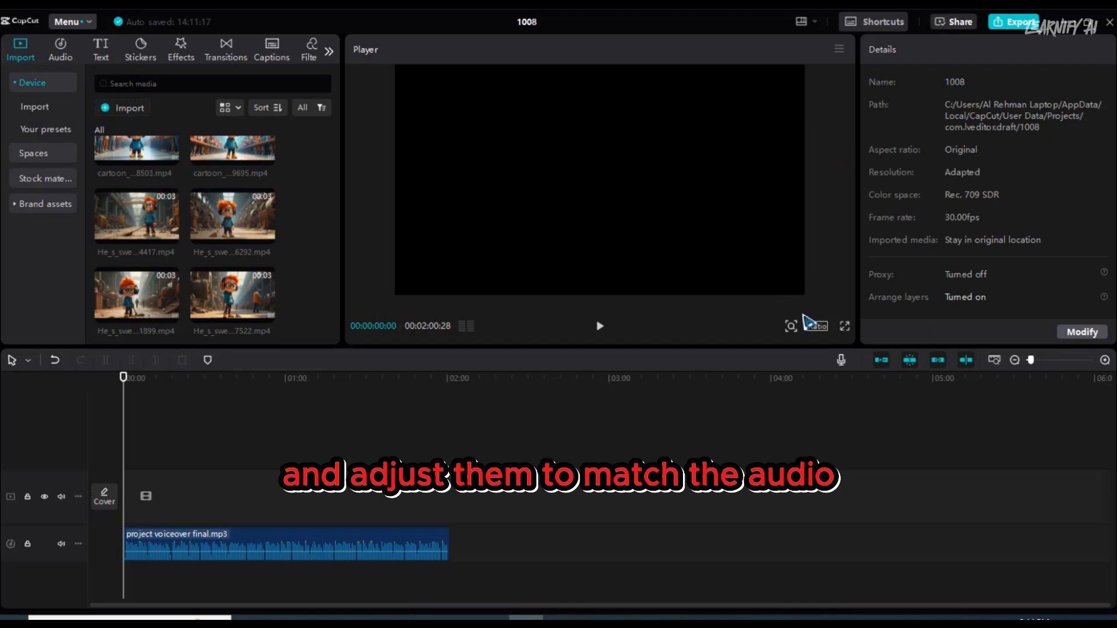
{"action": "left_click", "coordinate": [267, 207]}
{"action": "left_click", "coordinate": [170, 207]}
{"action": "left_click", "coordinate": [267, 286]}
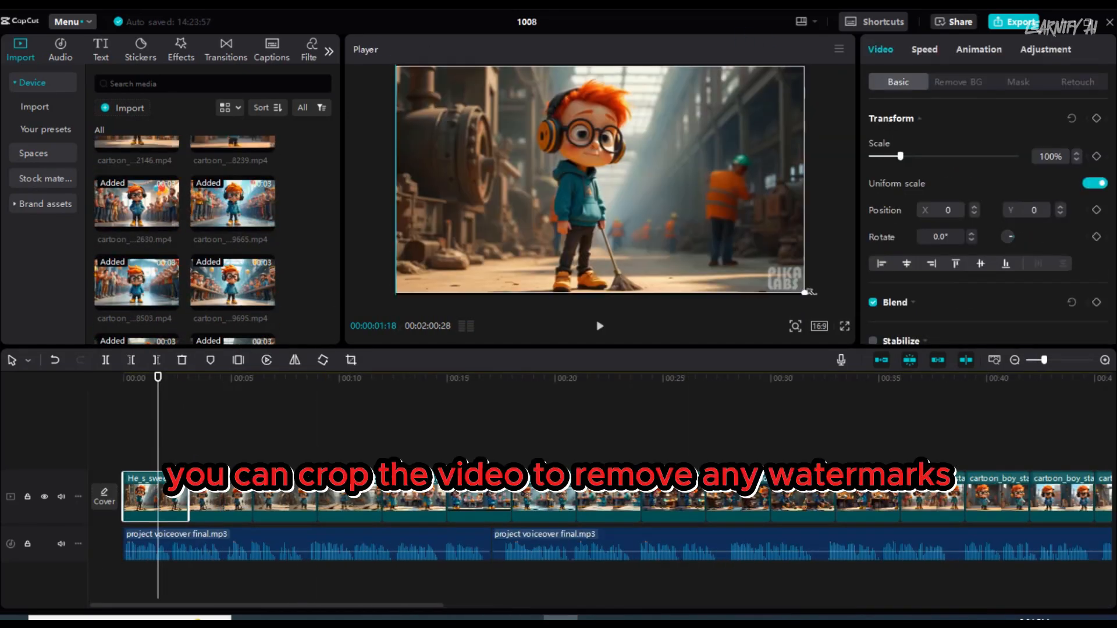
- Enlarge and shift the first sweeping clip to push the Pika Labs watermark out of frame, and slow it to 0.7x
{"action": "left_click_drag", "start_coordinate": [806, 292], "coordinate": [826, 304]}
{"action": "mouse_move", "coordinate": [701, 238]}
{"action": "left_mouse_down"}
{"action": "mouse_move", "coordinate": [721, 238]}
{"action": "mouse_move", "coordinate": [717, 251]}
{"action": "mouse_move", "coordinate": [714, 235]}
{"action": "left_mouse_up"}
{"action": "left_click", "coordinate": [925, 50]}
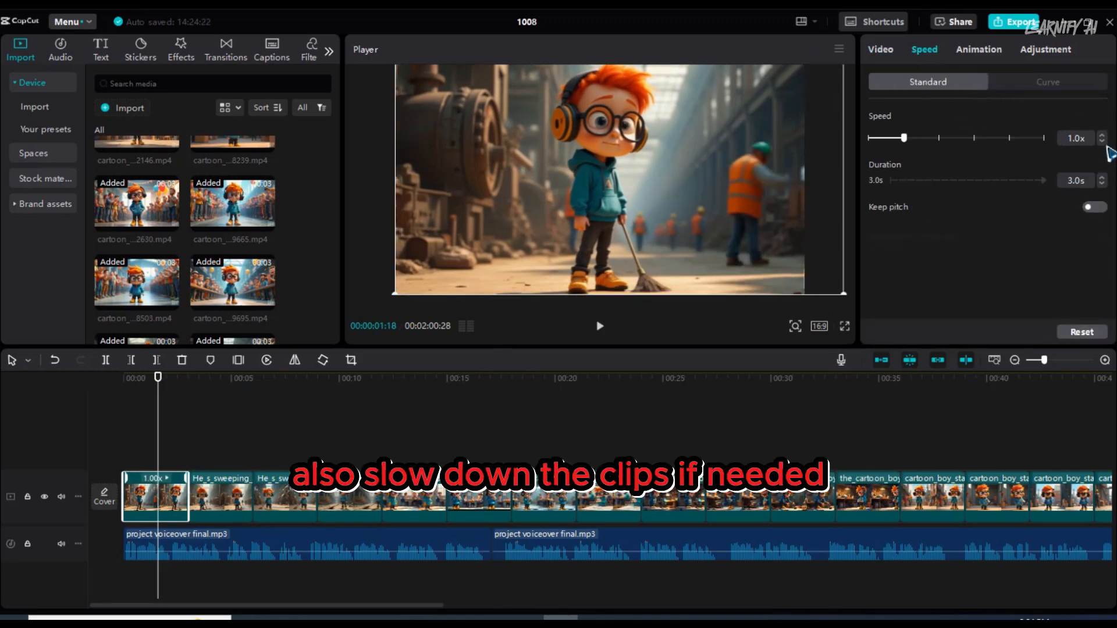
{"action": "left_click", "coordinate": [1102, 142]}
{"action": "left_click", "coordinate": [1102, 142]}
{"action": "left_click", "coordinate": [1101, 142]}
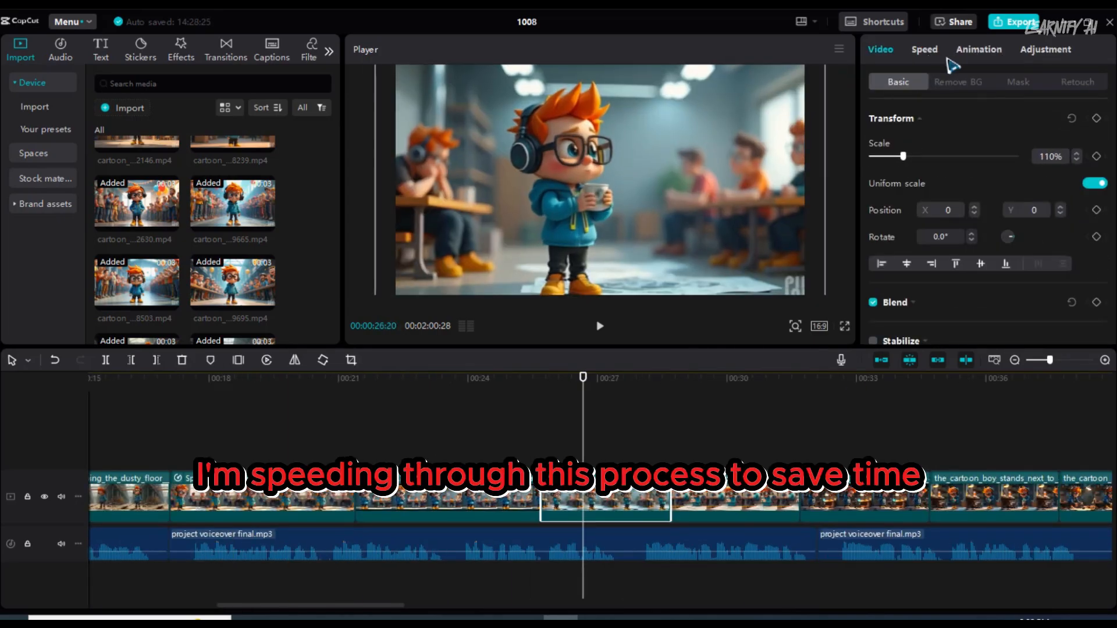
- Slow down the break-room clips on the timeline to fit the narration
{"action": "left_click", "coordinate": [925, 50]}
{"action": "left_click", "coordinate": [1102, 142]}
{"action": "left_click", "coordinate": [925, 50]}
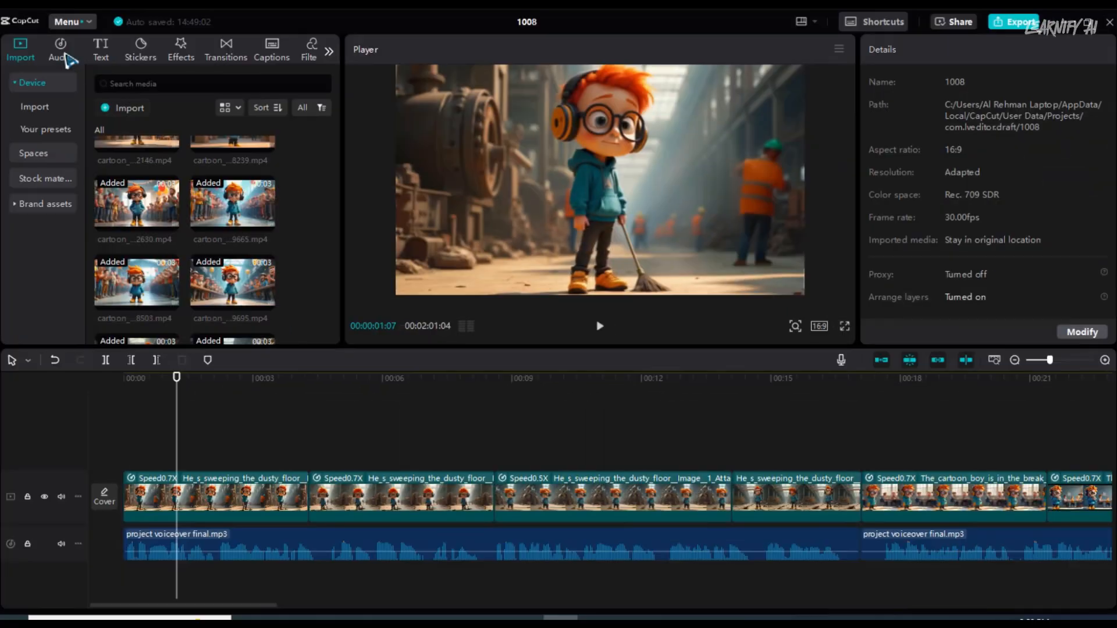
- Search the sound effects library for "sweeping"
{"action": "left_click", "coordinate": [62, 51]}
{"action": "left_click", "coordinate": [47, 115]}
{"action": "left_click", "coordinate": [178, 83]}
{"action": "type", "text": "sweeping"}
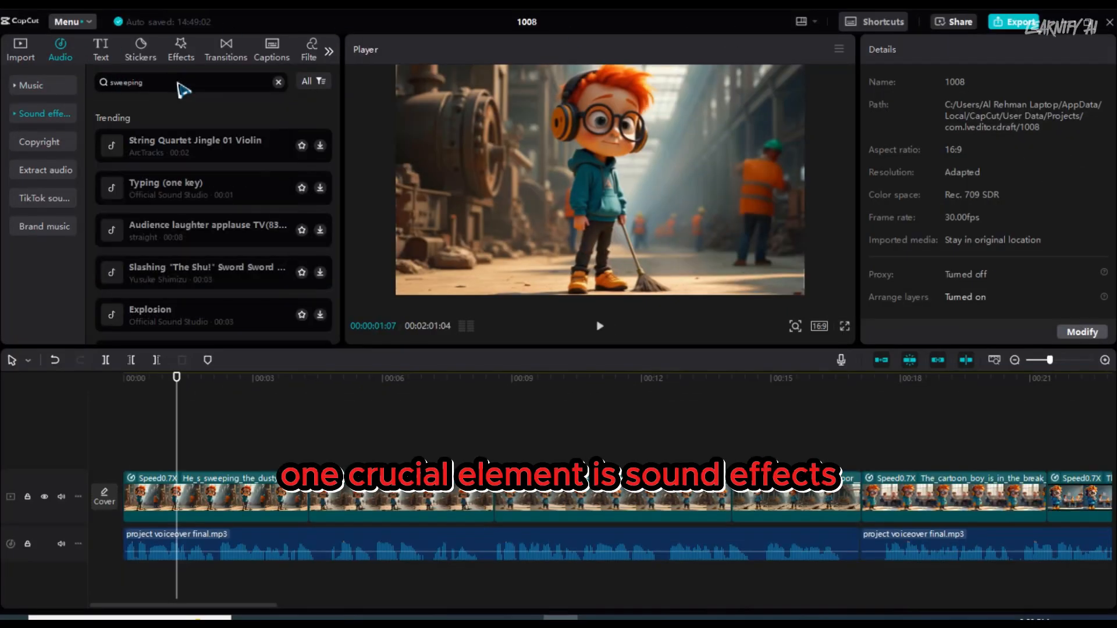
{"action": "key", "text": "Return"}
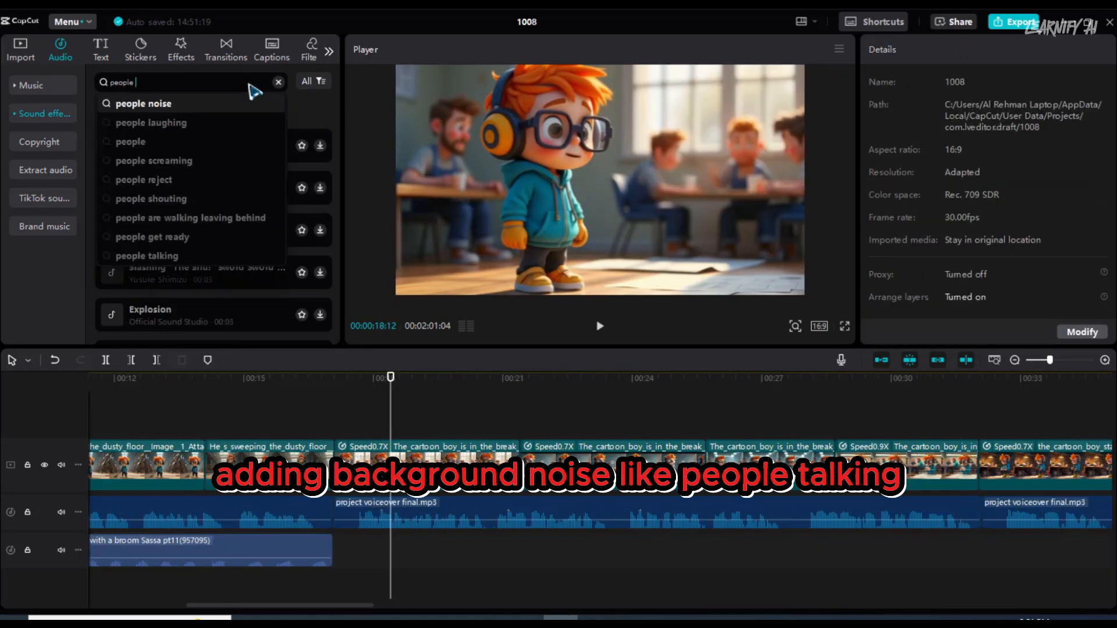
- Search the sound effects for "people talking" and add "People talking and eating in restaurant indoors 1" at the start of the break-room scene
{"action": "type", "text": "talking"}
{"action": "key", "text": "Return"}
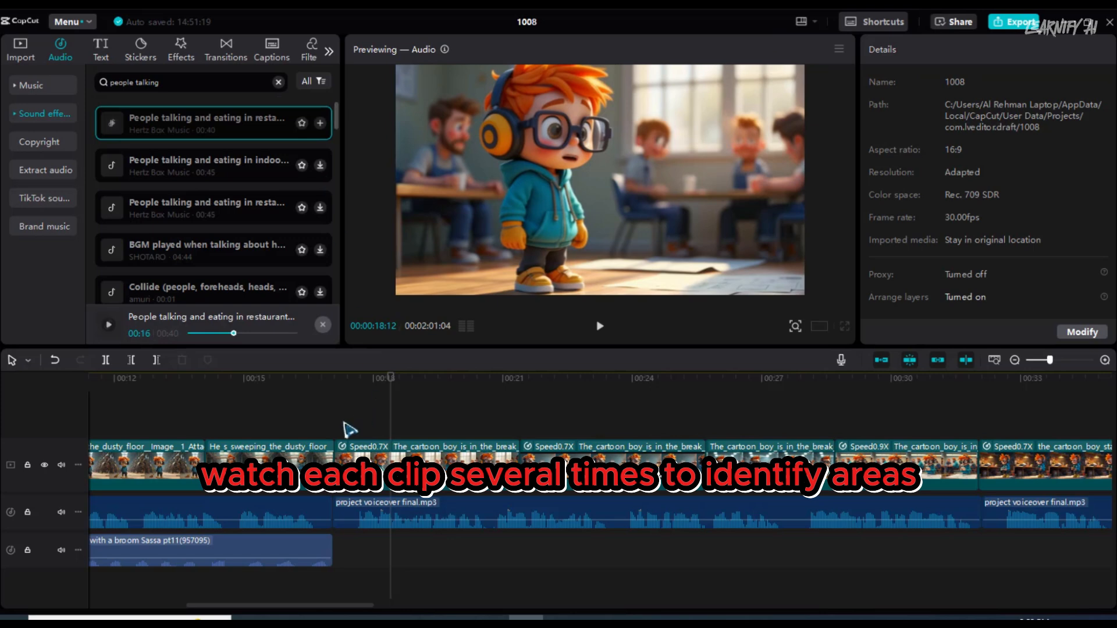
{"action": "left_click", "coordinate": [338, 422]}
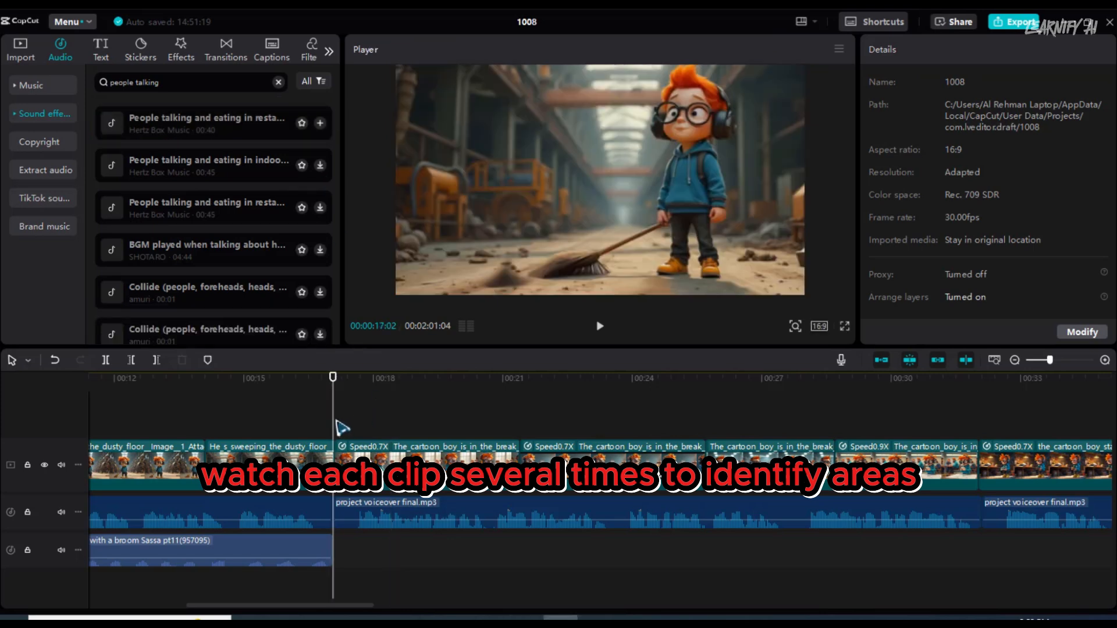
{"action": "left_click", "coordinate": [320, 123]}
- Split the people talking sound effect at 00:00:32:03, where the workshop scene begins, and delete the remainder
{"action": "left_click", "coordinate": [1015, 360]}
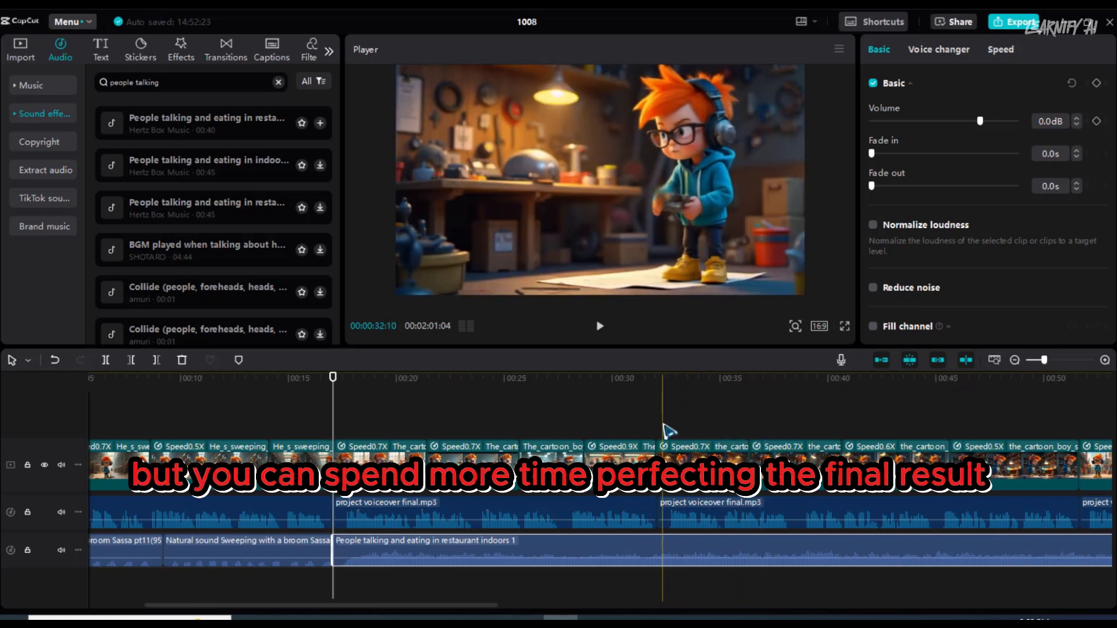
{"action": "left_click", "coordinate": [665, 431]}
{"action": "left_click", "coordinate": [663, 547]}
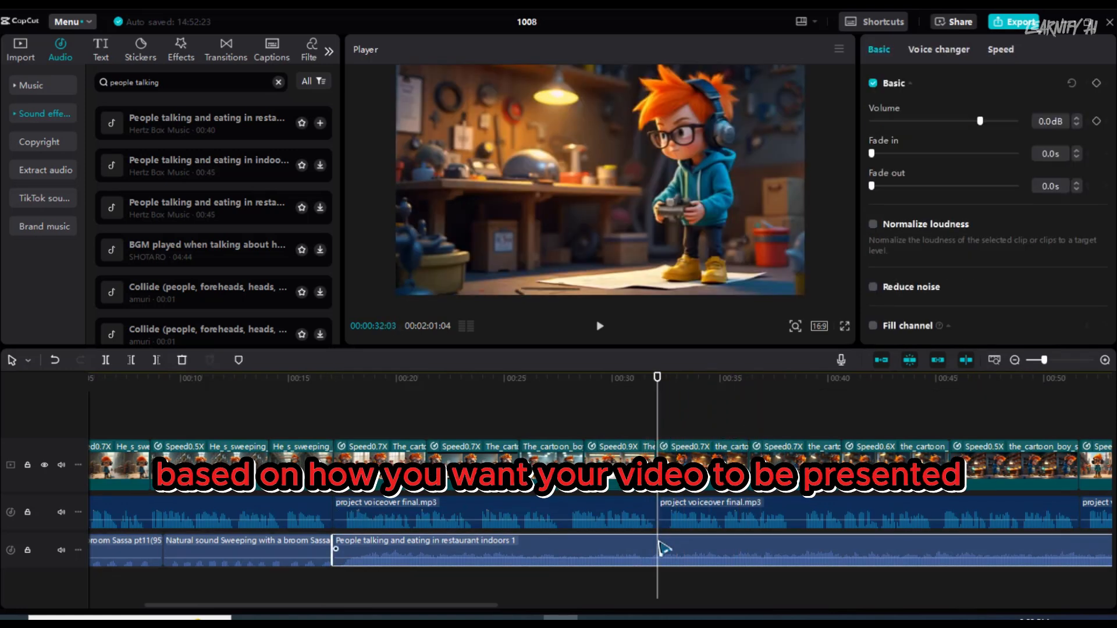
{"action": "key", "text": "ctrl+b"}
{"action": "key", "text": "Delete"}
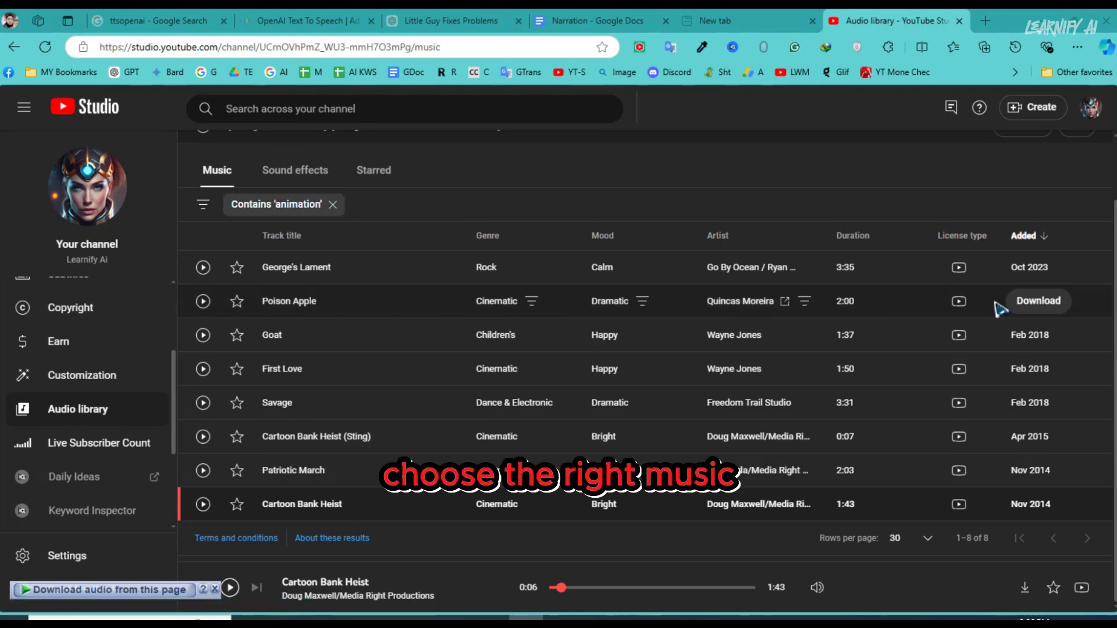
- Download "Poison Apple" from the YouTube audio library and lower its volume in the CapCut project to about -7.3 dB
{"action": "left_click", "coordinate": [1021, 302]}
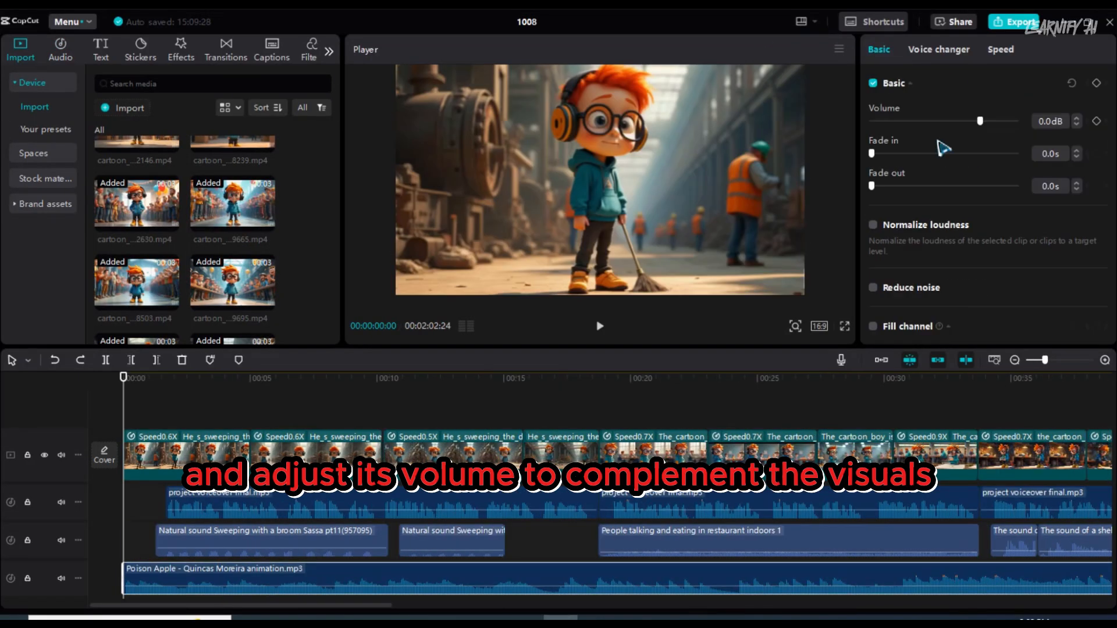
{"action": "left_click_drag", "start_coordinate": [981, 121], "coordinate": [968, 121]}
{"action": "key", "text": "space"}
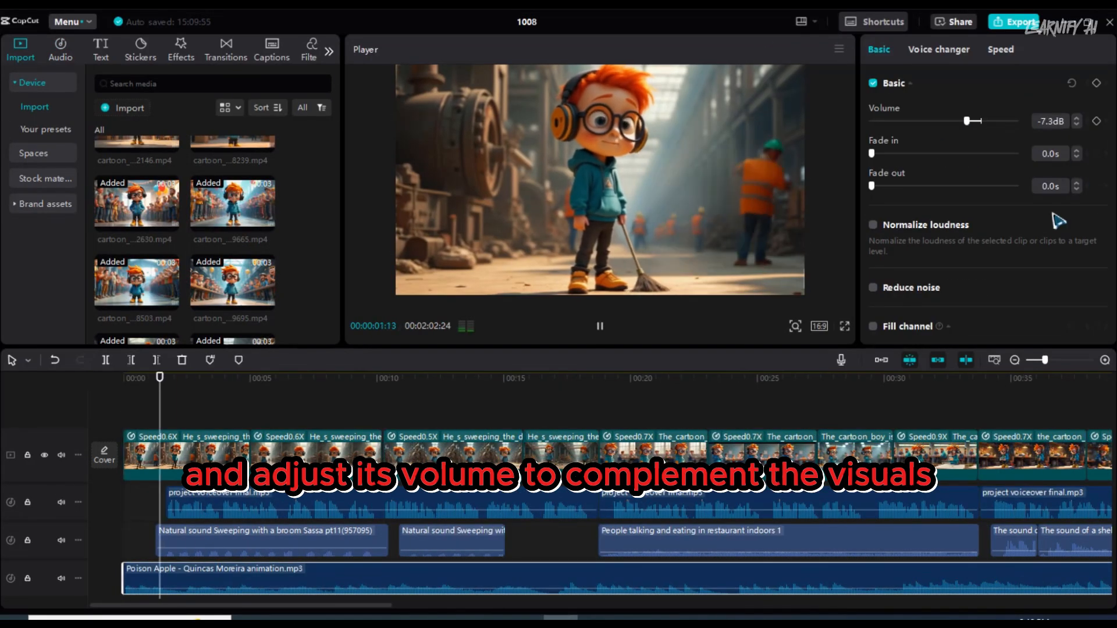
{"action": "left_click", "coordinate": [1077, 125]}
- Generate auto captions for the video with English as the spoken language
{"action": "left_click", "coordinate": [153, 137]}
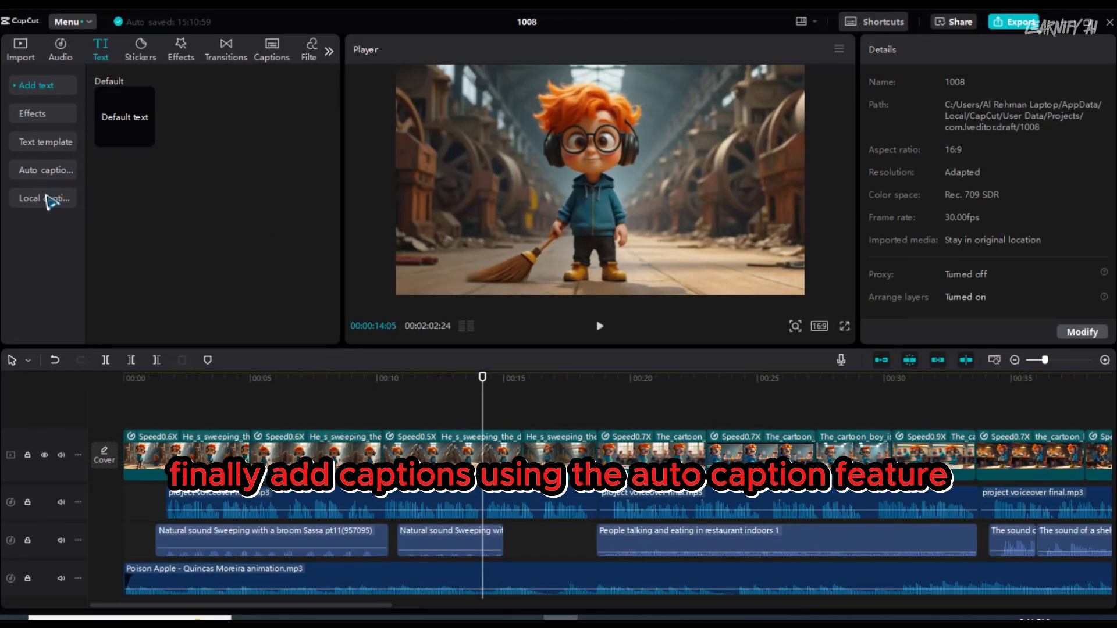
{"action": "left_click", "coordinate": [49, 173]}
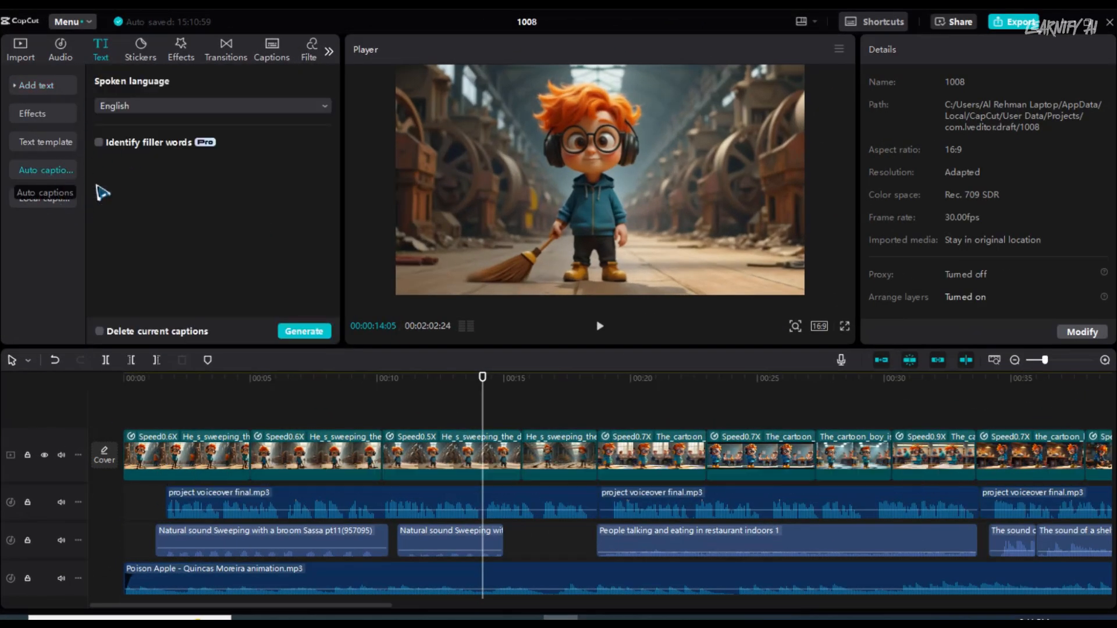
{"action": "left_click", "coordinate": [301, 332]}
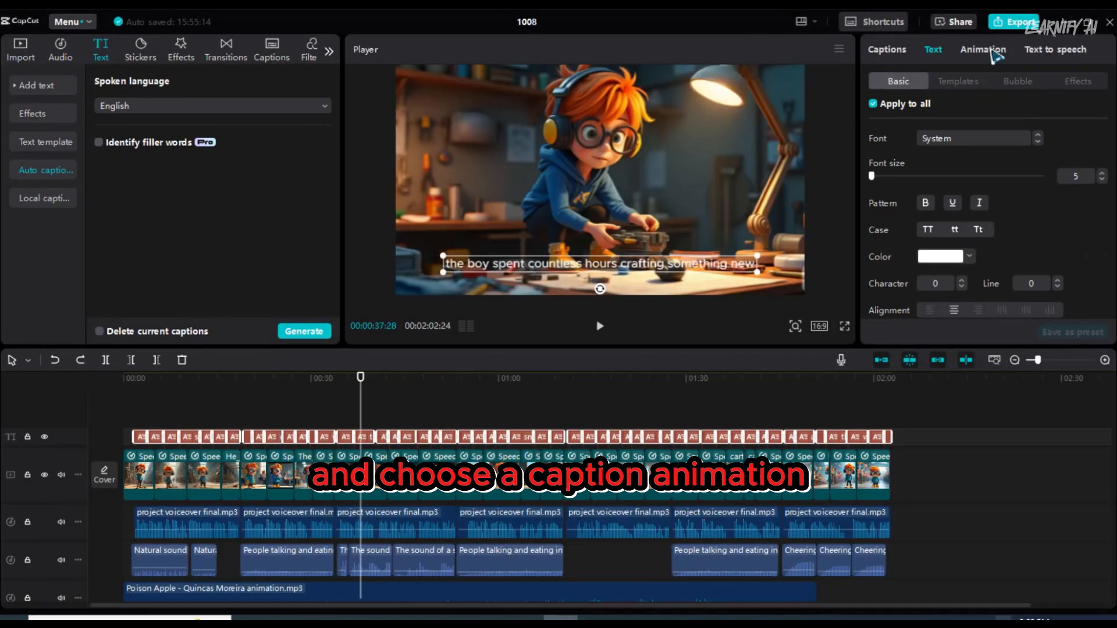
- Apply the orange-yellow text preset style on a dark background to all captions
{"action": "left_click", "coordinate": [989, 50]}
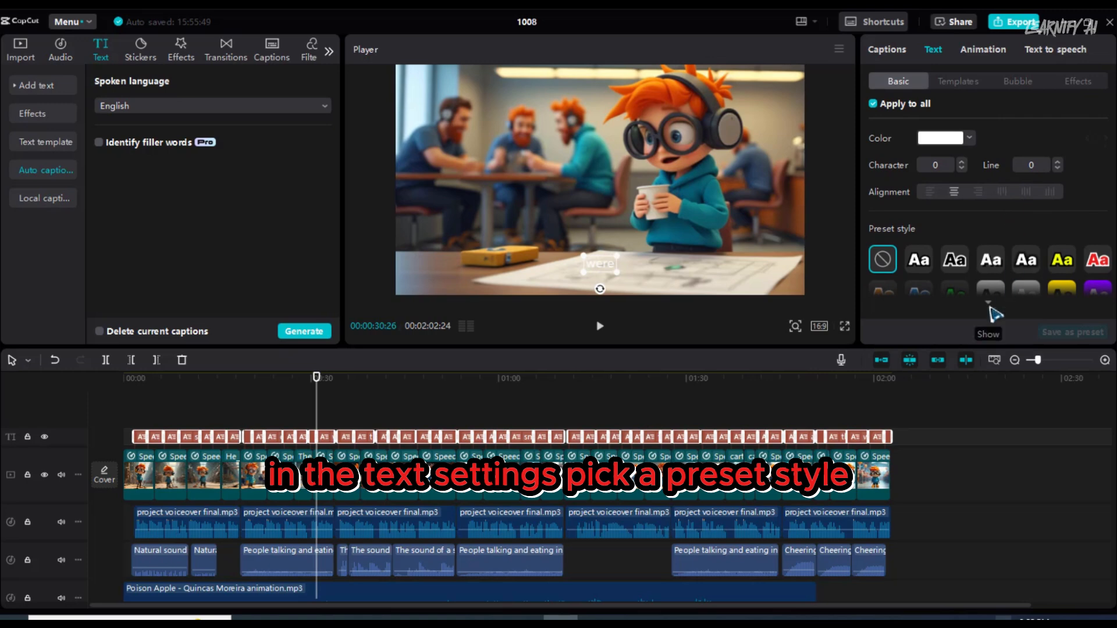
{"action": "left_click", "coordinate": [990, 307]}
{"action": "left_click", "coordinate": [1062, 211]}
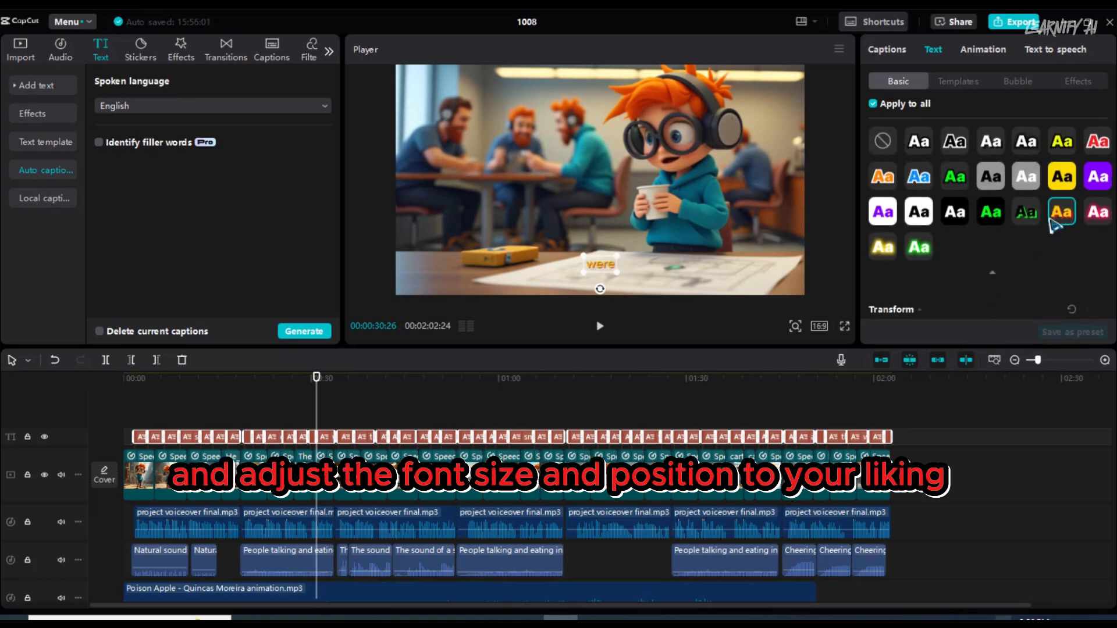
- Increase the font size of all captions to 11
{"action": "scroll", "coordinate": [1063, 218], "scroll_direction": "up", "scroll_amount": 3}
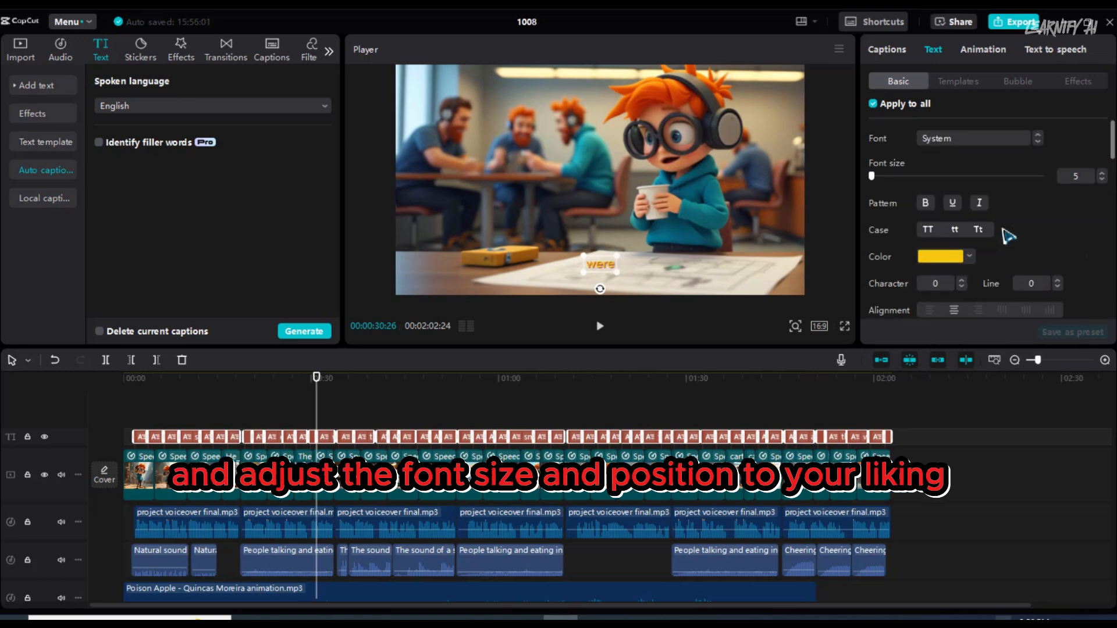
{"action": "left_click", "coordinate": [1102, 174]}
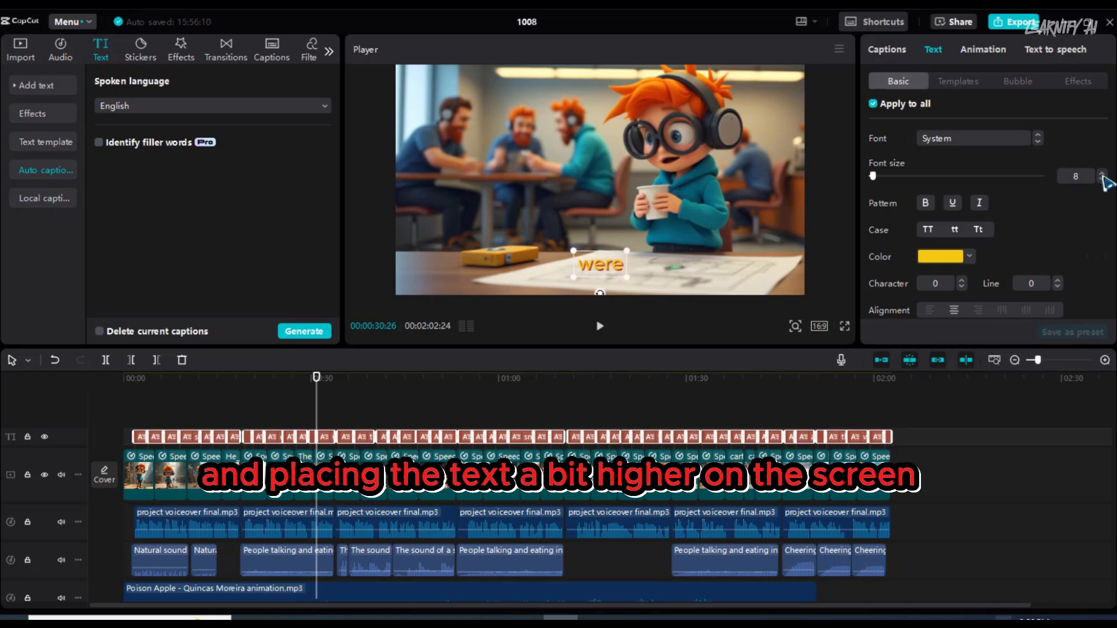
{"action": "left_click", "coordinate": [1103, 175]}
{"action": "left_click", "coordinate": [1102, 174]}
{"action": "left_click", "coordinate": [1102, 174]}
{"action": "left_click", "coordinate": [1102, 175]}
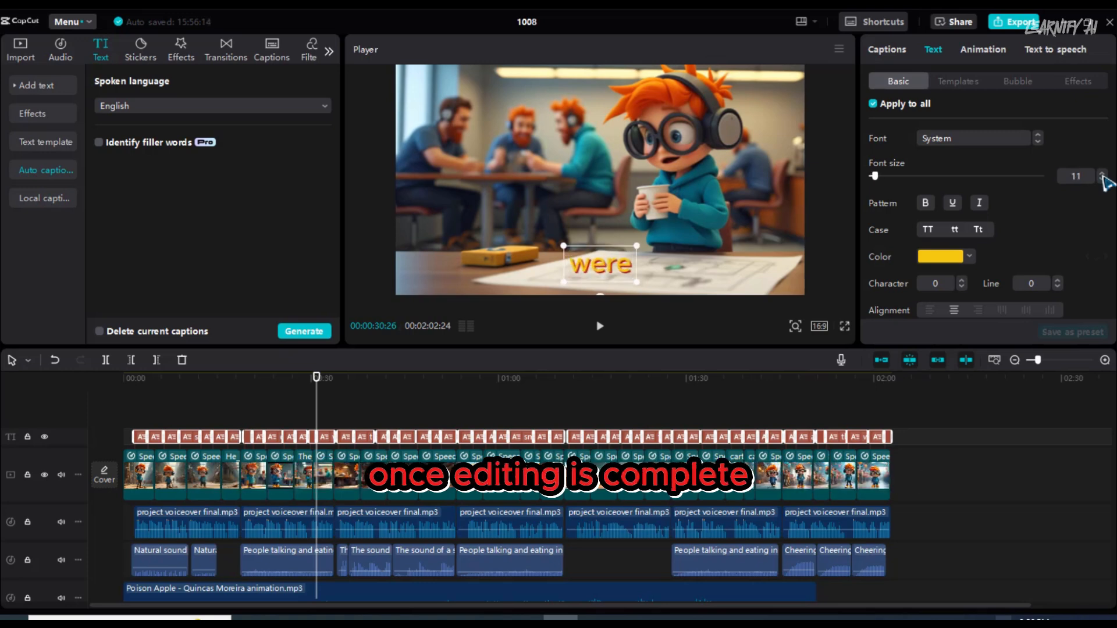